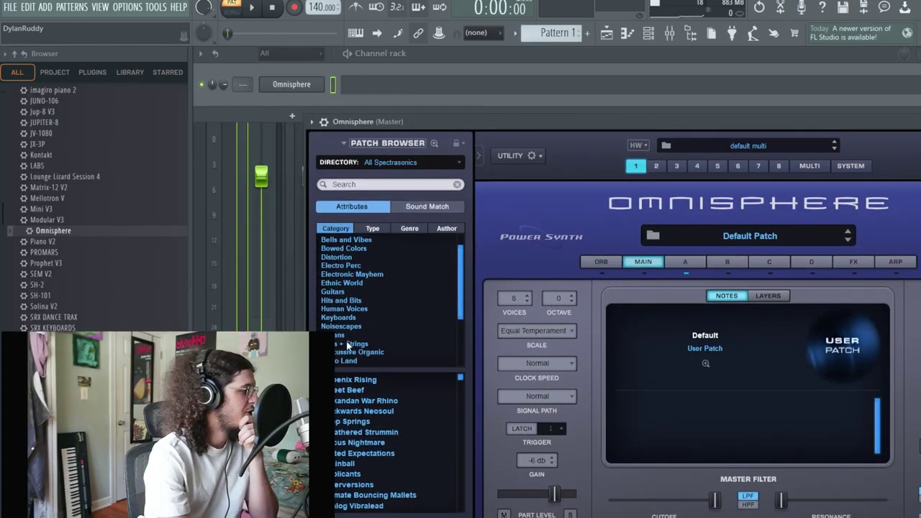
Step: Filter the patch list to Pads + Strings and audition Five Saws Swell Pad, Lucious Airwaves Warm Pad and Majestique 8-bit Universe
click(354, 344)
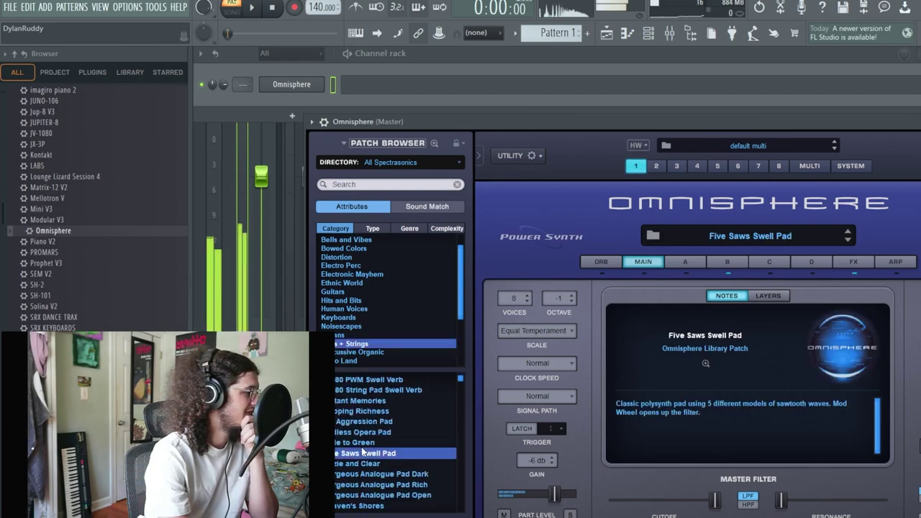
scroll(364, 452, down, 3)
click(364, 452)
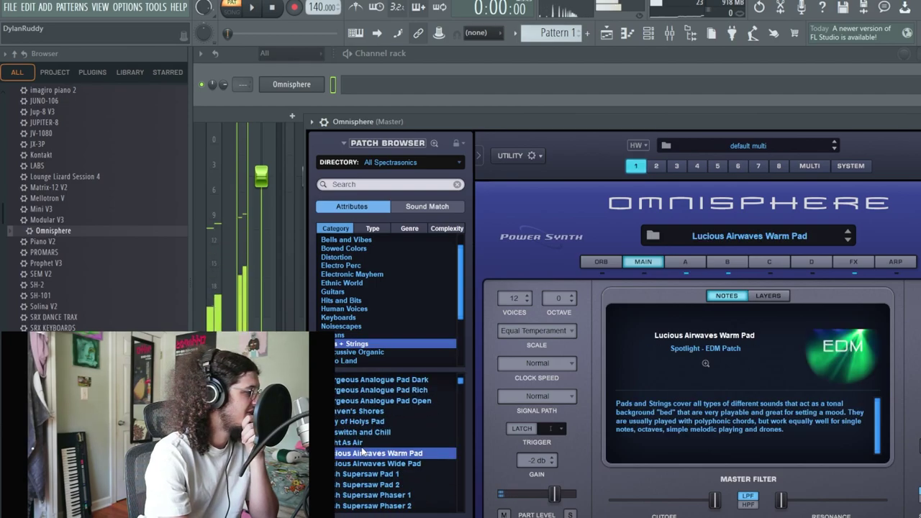
scroll(360, 453, down, 2)
click(356, 454)
scroll(355, 456, down, 2)
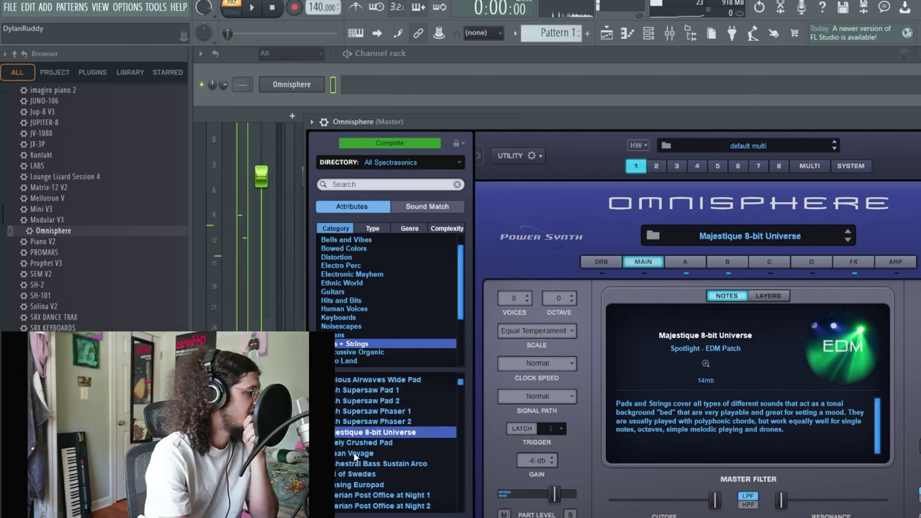
Step: Audition the Pad of Swedes patch and lower the Omnisphere channel's volume to 44%
click(355, 454)
scroll(355, 456, down, 1)
scroll(352, 472, down, 1)
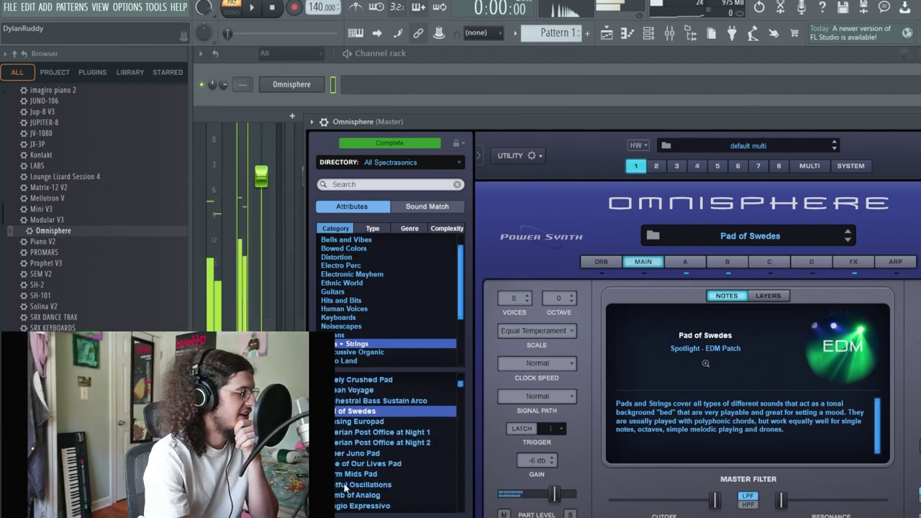
drag(221, 87, 221, 112)
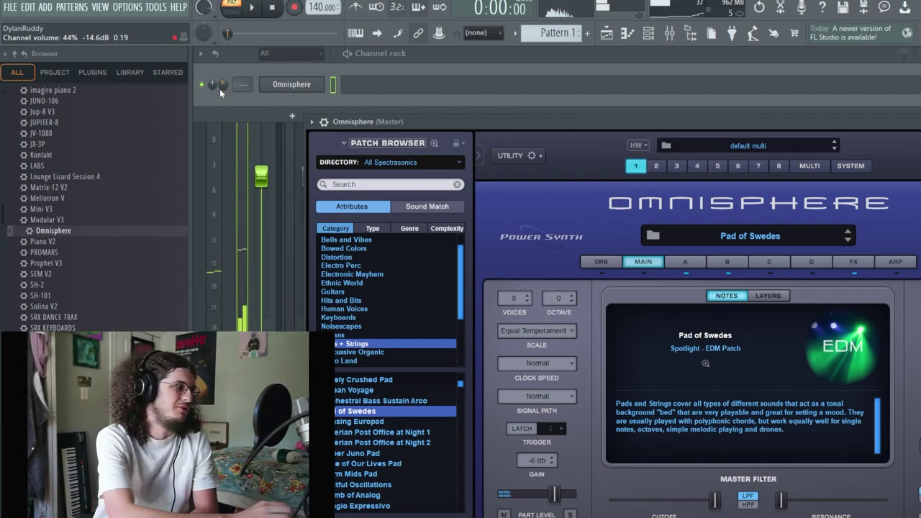
Step: Audition the Airy and Wet Flutes patch further down the Pads + Strings list
scroll(351, 416, down, 2)
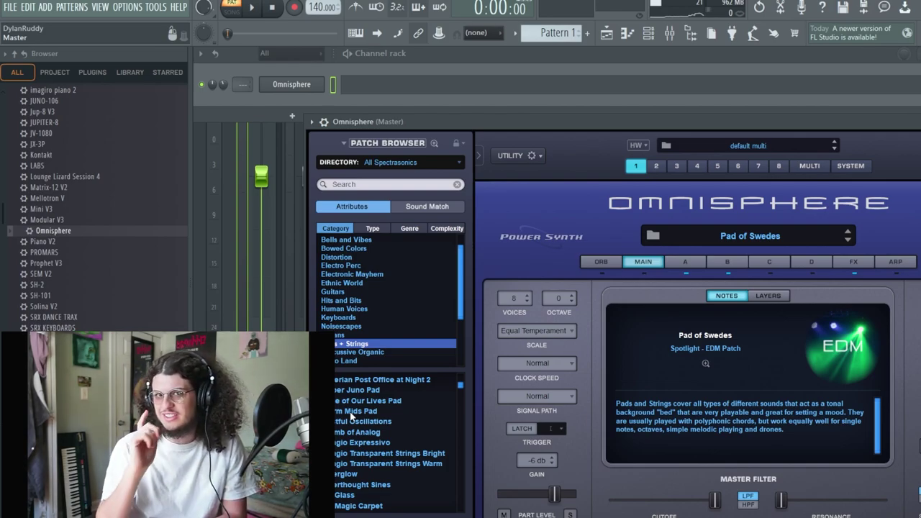
scroll(353, 432, down, 1)
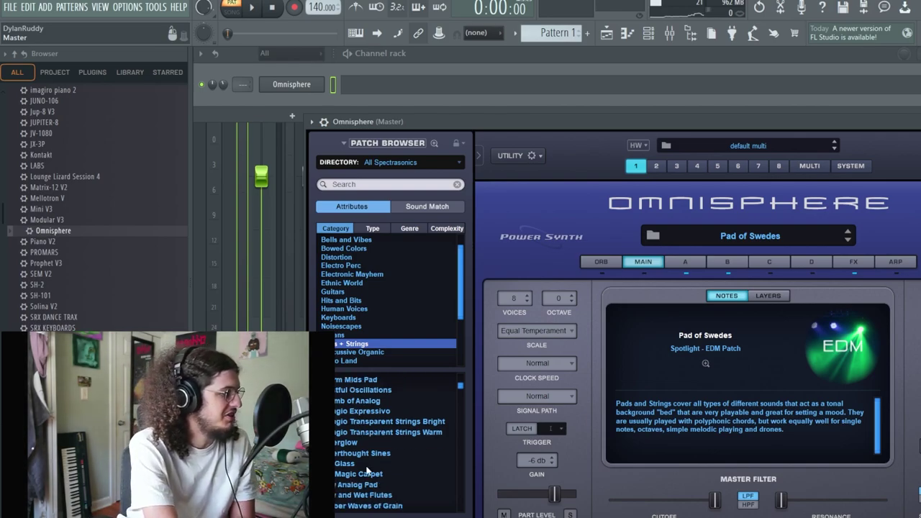
click(360, 464)
click(381, 495)
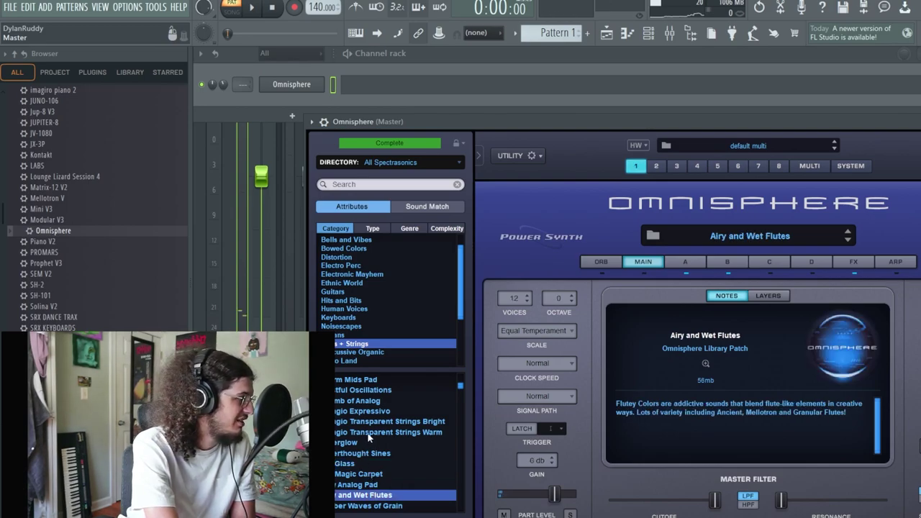
Step: Find and load the Beating Sines patch from the Pads + Strings category
scroll(368, 435, down, 1)
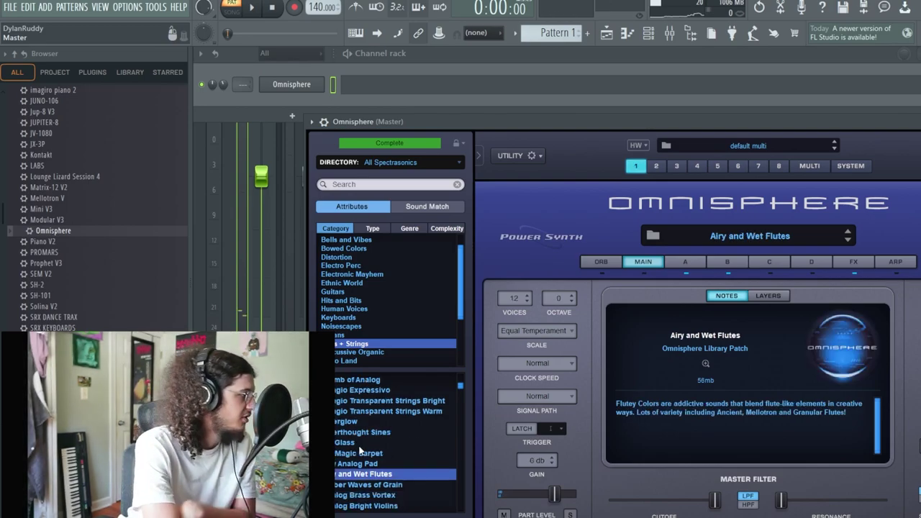
scroll(368, 435, down, 1)
scroll(335, 463, down, 3)
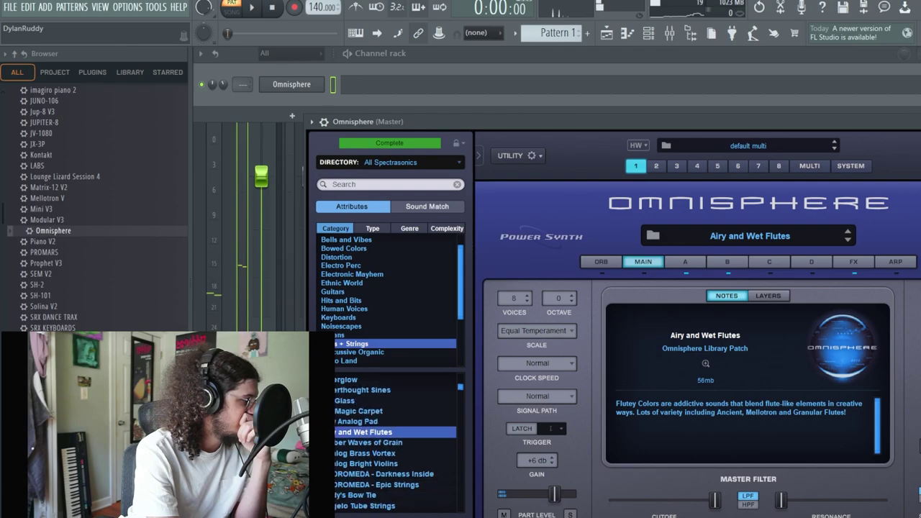
scroll(351, 453, down, 5)
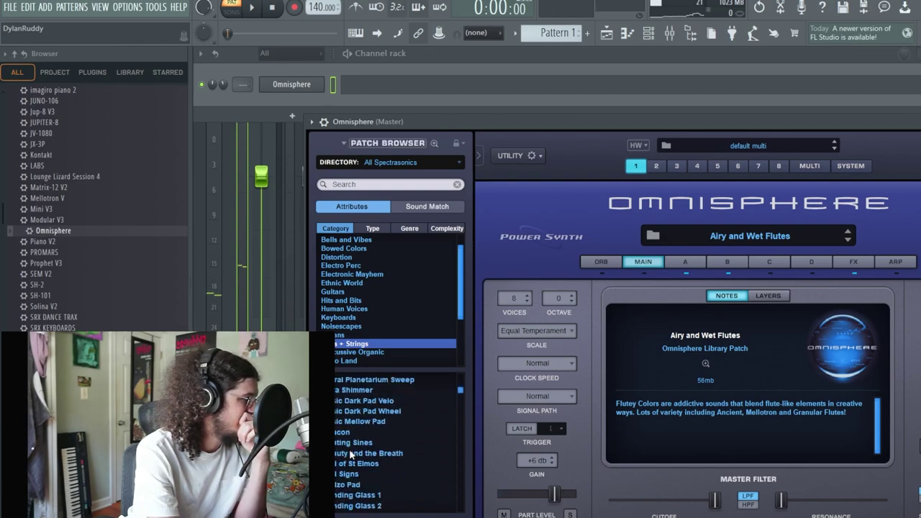
click(356, 443)
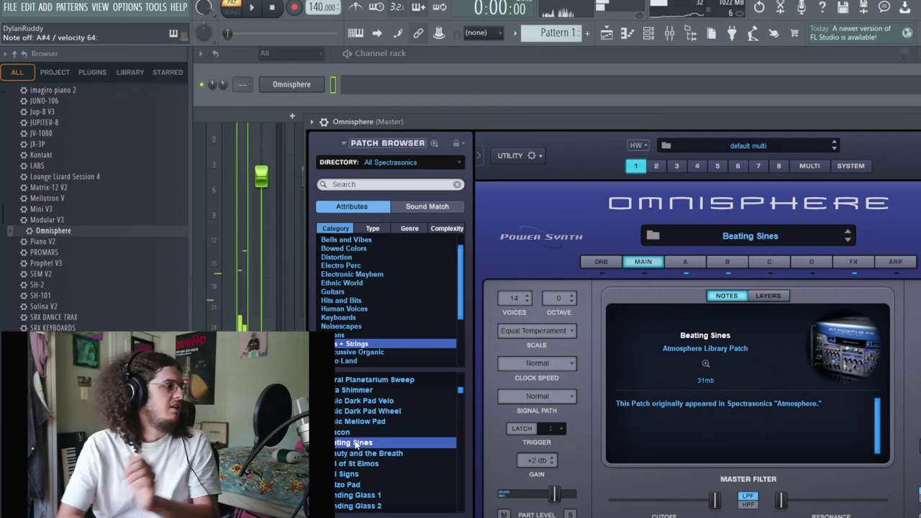
Step: Open the patch's effects, compare the sound with Chorus Echo off and on, and switch off Tape Slammer
click(854, 263)
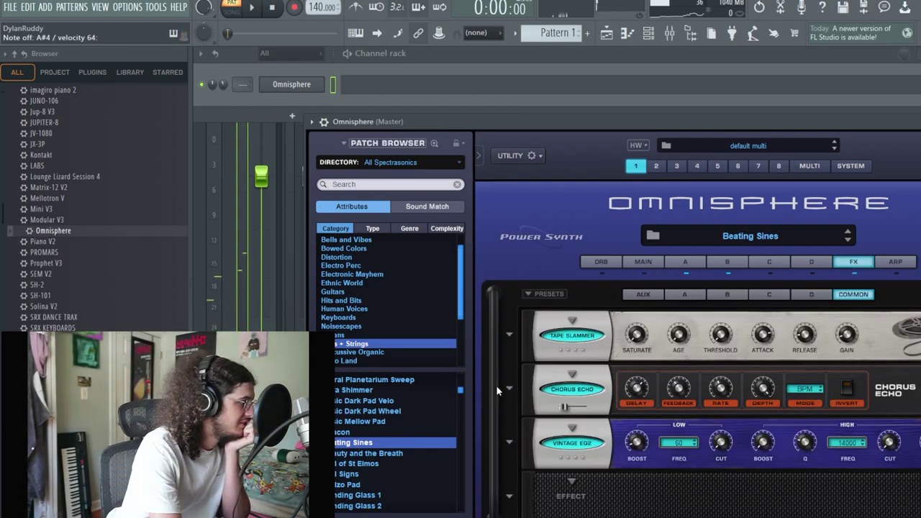
click(573, 391)
click(573, 391)
click(568, 336)
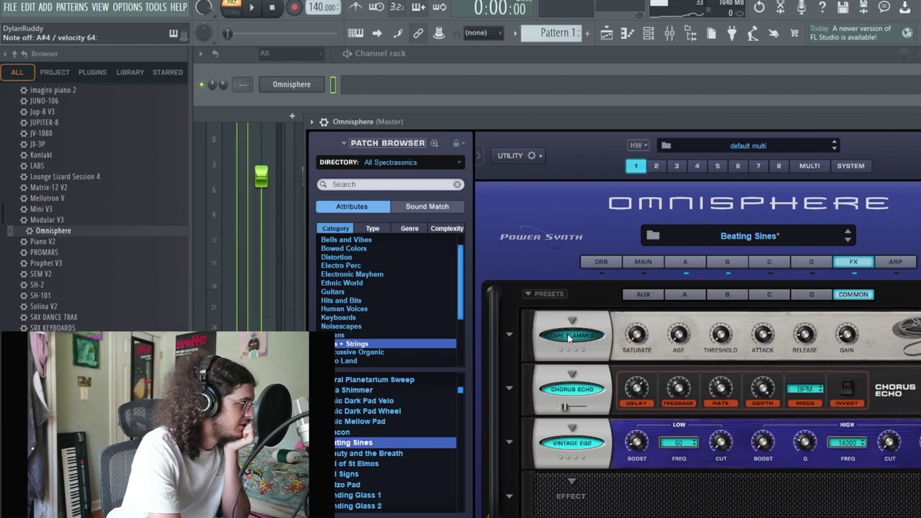
Step: Check the aux rack and the effect racks of layers A to D for active effects, and return to the common rack
click(673, 297)
click(643, 296)
click(724, 302)
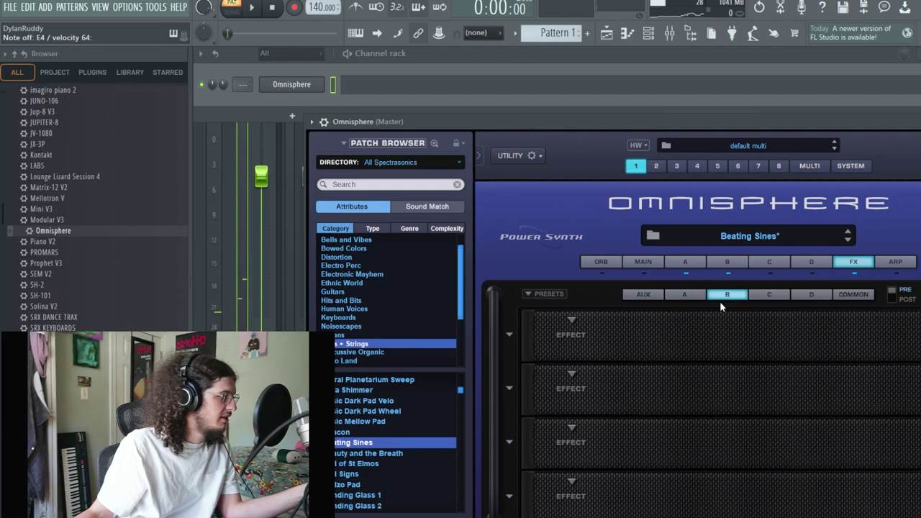
click(764, 296)
click(809, 295)
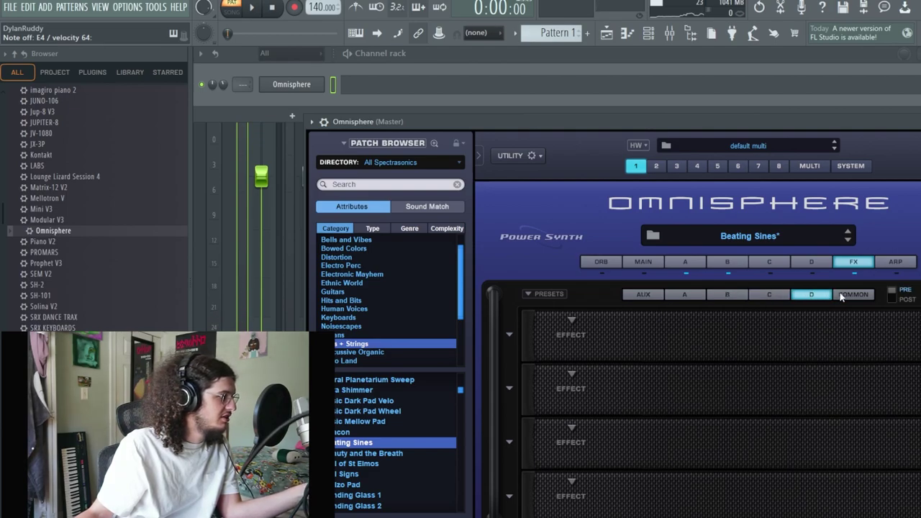
click(840, 296)
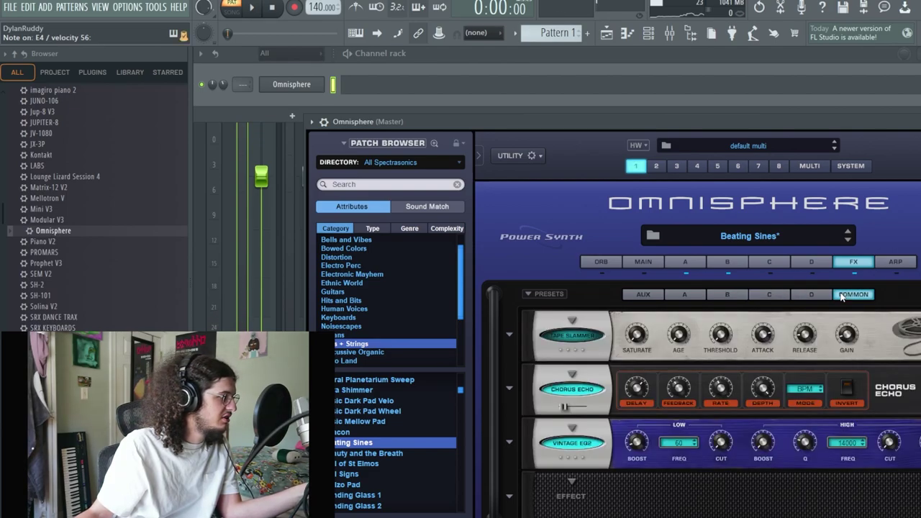
Step: Switch off Chorus Echo in the common rack and compare the sound with Vintage EQ2 off and on
click(591, 392)
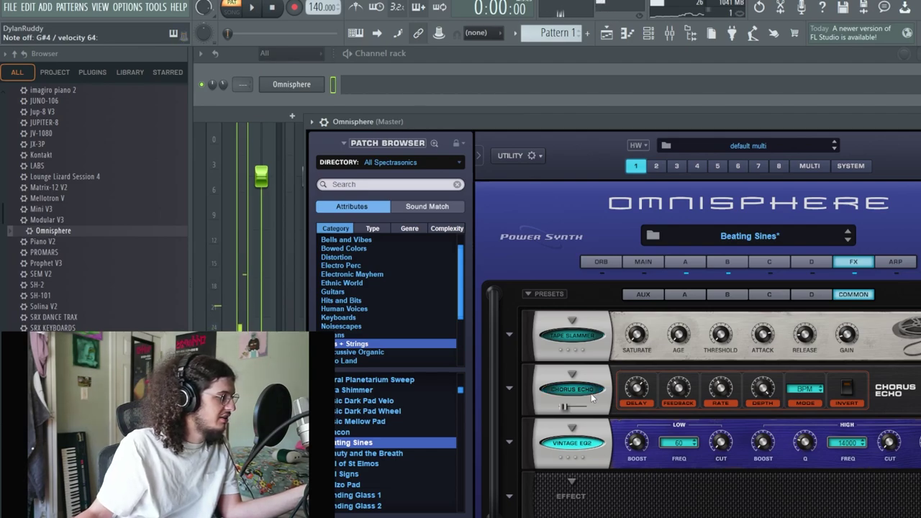
click(582, 446)
click(582, 447)
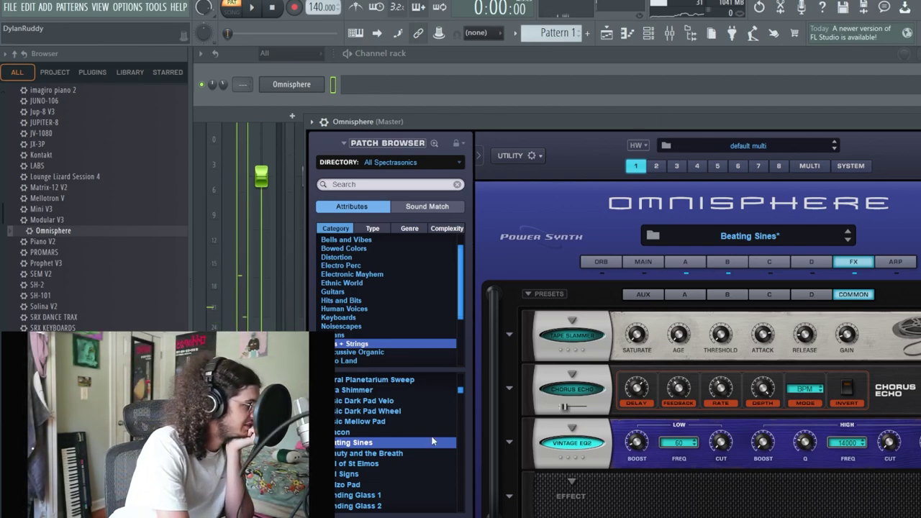
Step: Show layer B's settings with the whole synth window in view, raise layer B's level and slightly lower layer A's
click(727, 262)
drag(763, 130, 629, 96)
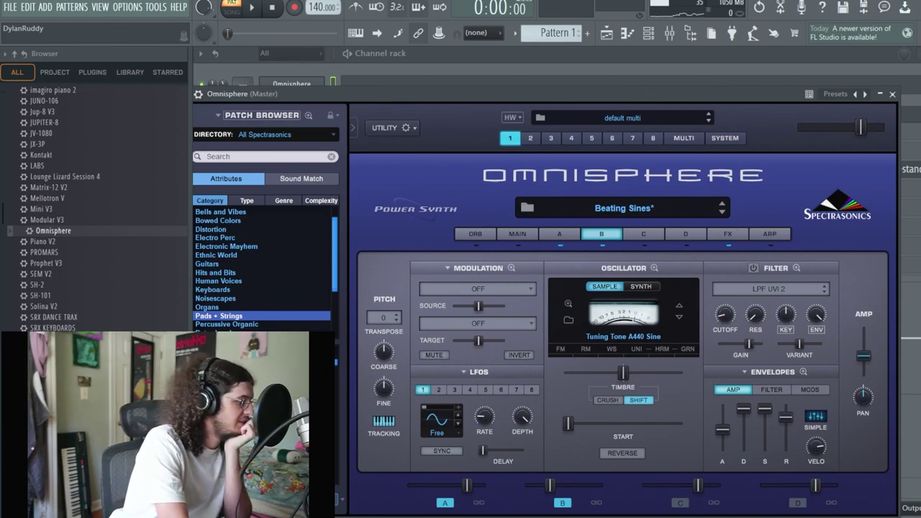
mouse_move(545, 487)
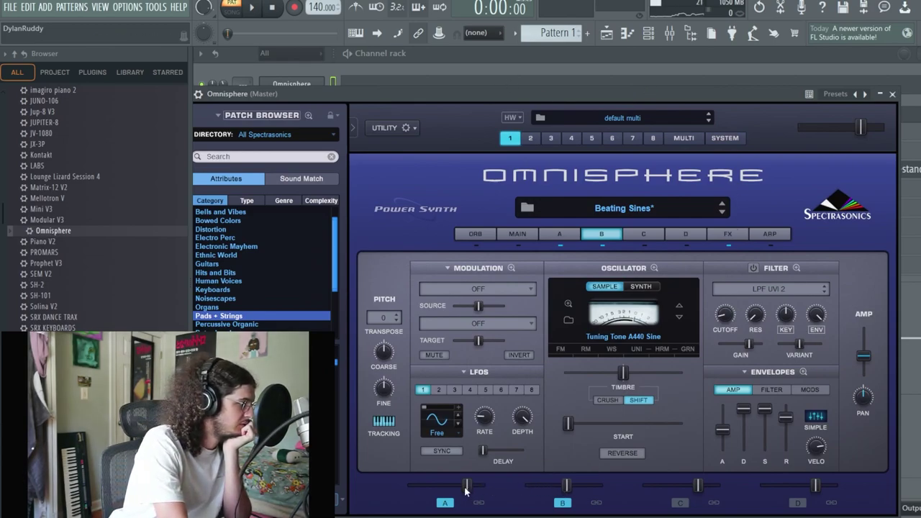
drag(468, 487, 452, 488)
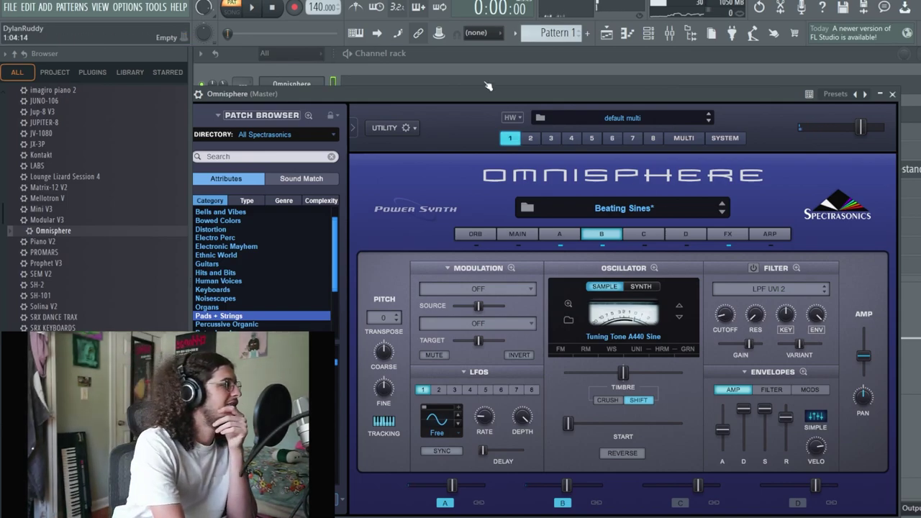
Step: Set the project tempo to 160 BPM and record a first take of chords with the Beating Sines patch
right_click(321, 7)
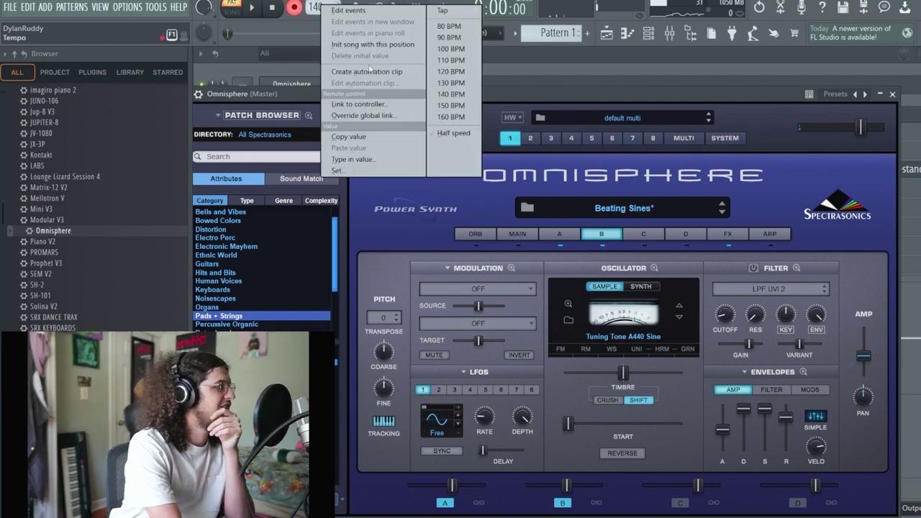
click(451, 117)
click(250, 9)
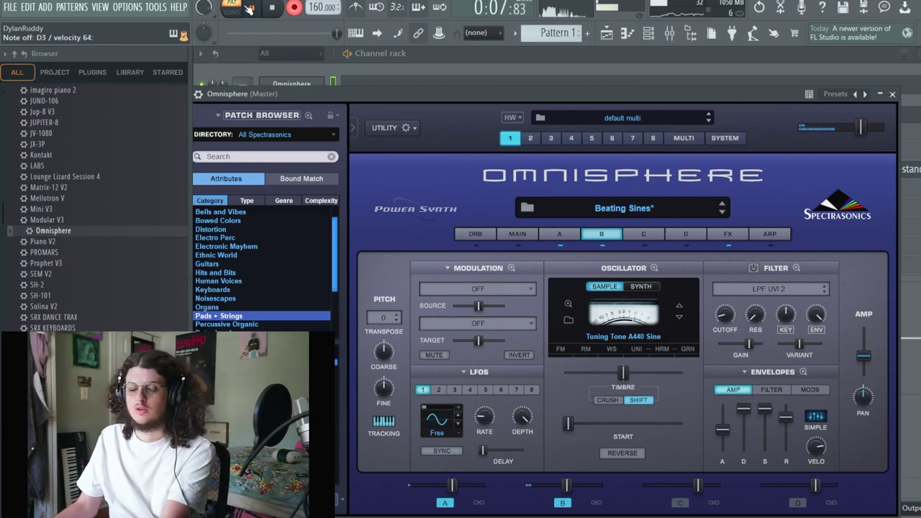
key(space)
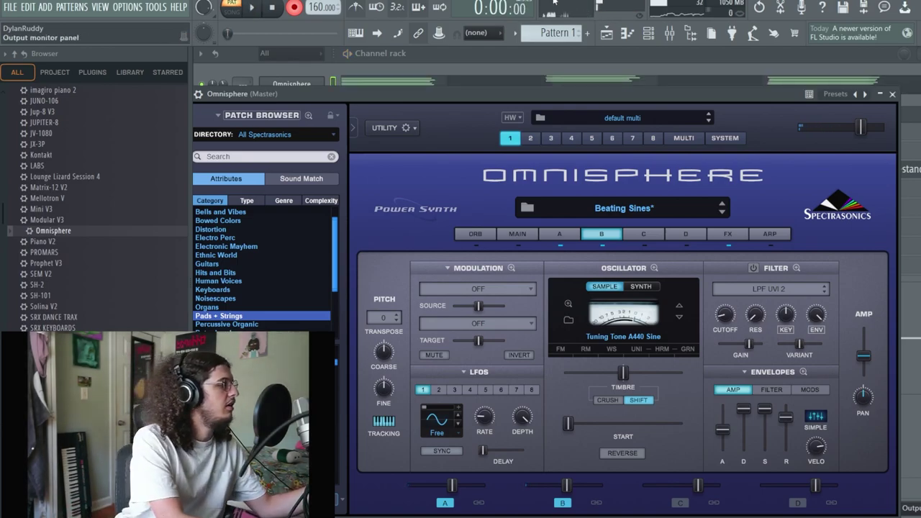
Step: Record a new take of three chords into Pattern 1 and open its notes in the piano roll
click(515, 64)
key(space)
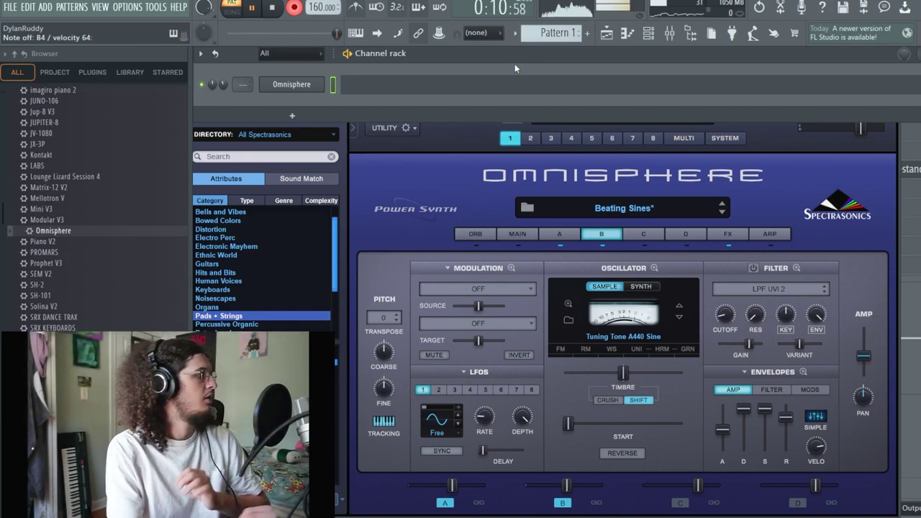
key(space)
click(484, 85)
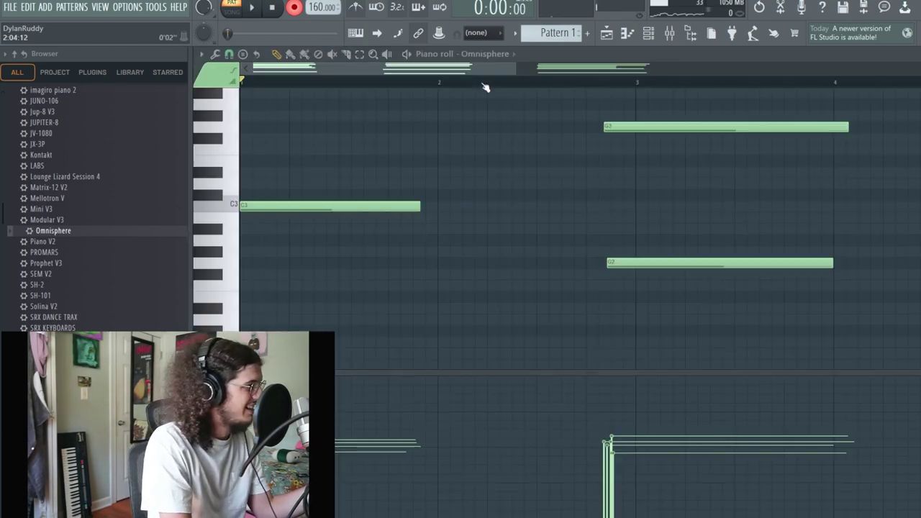
Step: Align the recorded chords to the grid, with the second starting at bar 3 and the third at bar 5
drag(592, 313, 663, 119)
drag(642, 90, 643, 81)
scroll(461, 202, down, 4)
drag(424, 302, 432, 82)
key(shift+Right)
scroll(413, 245, down, 4)
mouse_move(397, 306)
mouse_down()
mouse_move(401, 372)
mouse_move(392, 85)
mouse_up()
click(391, 362)
right_click(391, 363)
scroll(424, 144, up, 2)
drag(415, 215, 424, 215)
ctrl+click(534, 218)
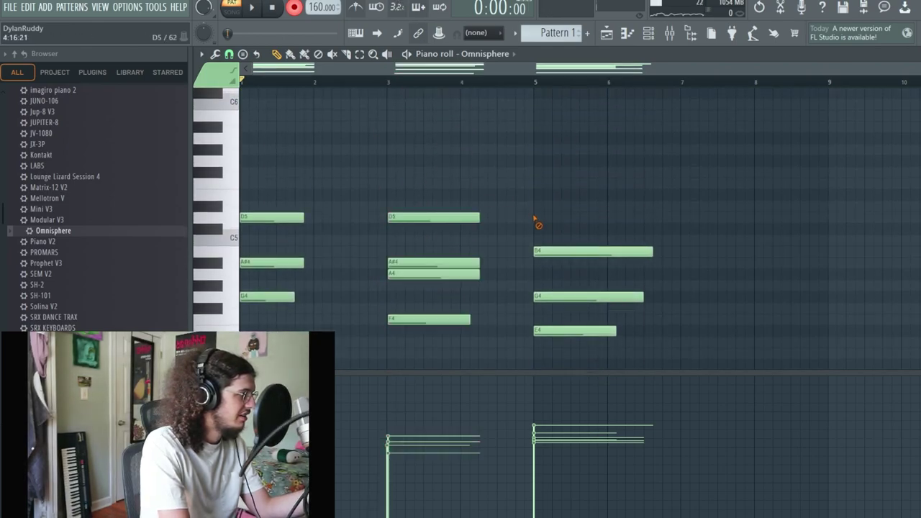
Step: Select all notes of the third chord, lengthen them together until the longest ends at bar 9, and deselect them
scroll(540, 194, down, 5)
drag(546, 170, 567, 325)
scroll(663, 116, up, 5)
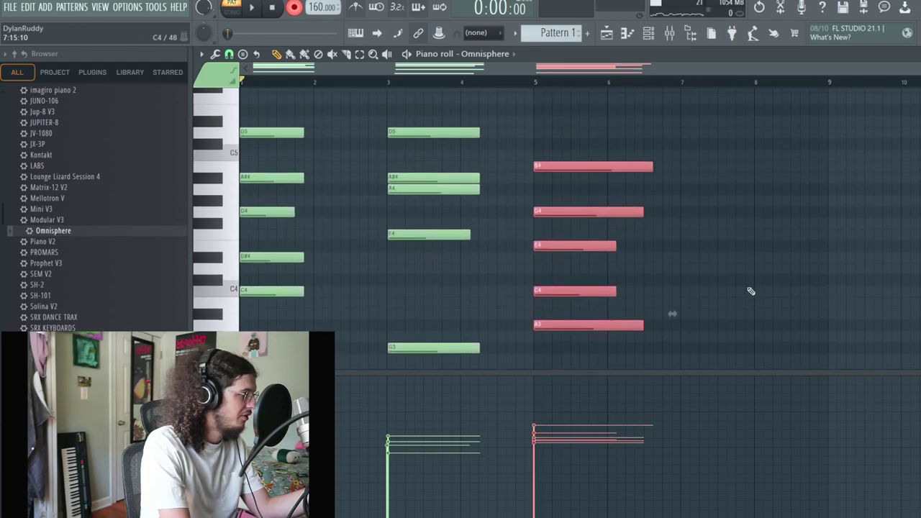
drag(647, 167, 794, 168)
drag(817, 187, 829, 189)
key(ctrl+d)
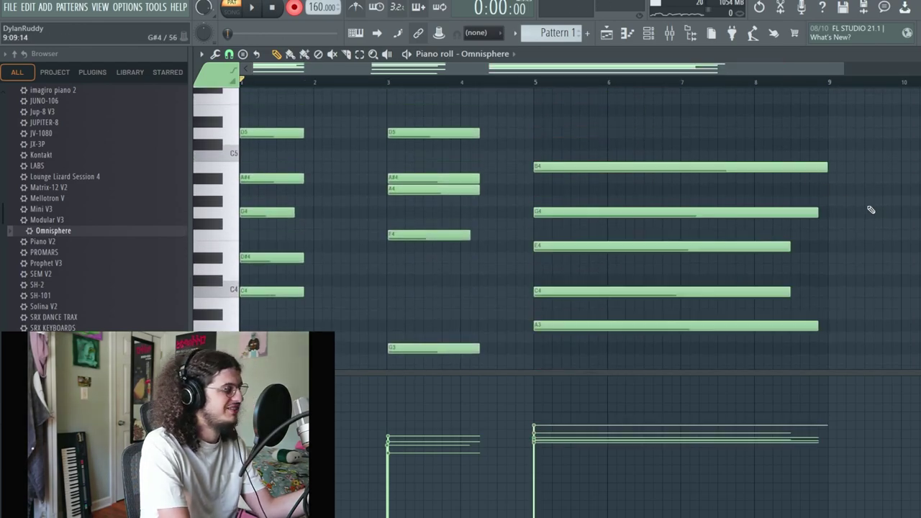
Step: Apply the articulator to extend each chord's notes up to the next chord, play the pattern and close the piano roll
key(alt+l)
key(space)
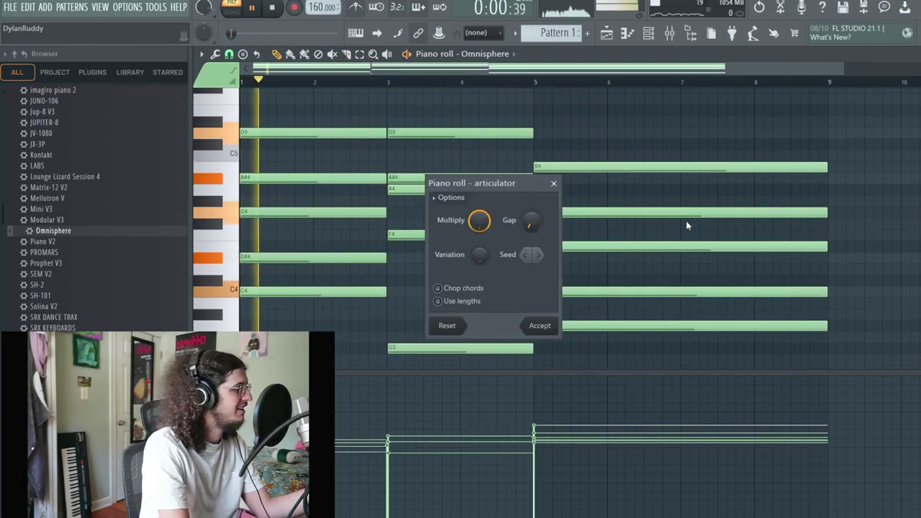
click(534, 330)
click(917, 53)
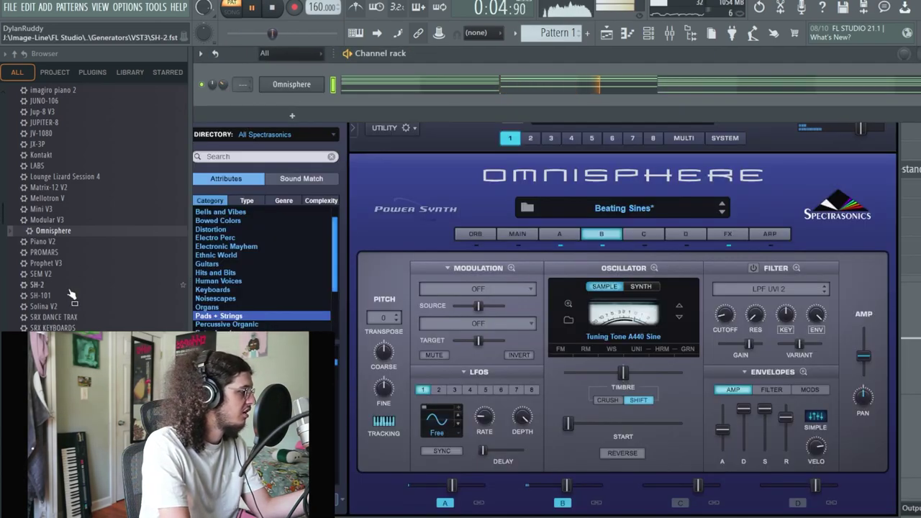
Step: Mute layer A while the chords play to hear layer B alone, and turn layer A back on
click(445, 503)
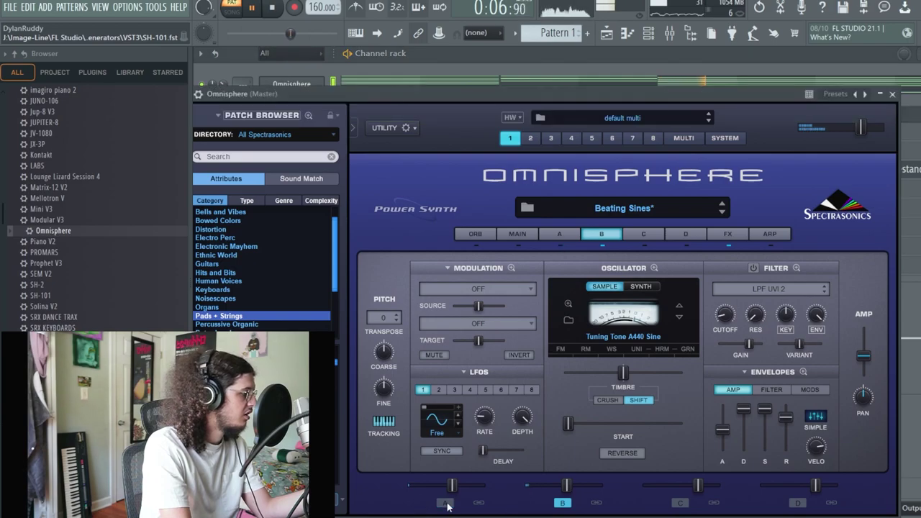
click(274, 8)
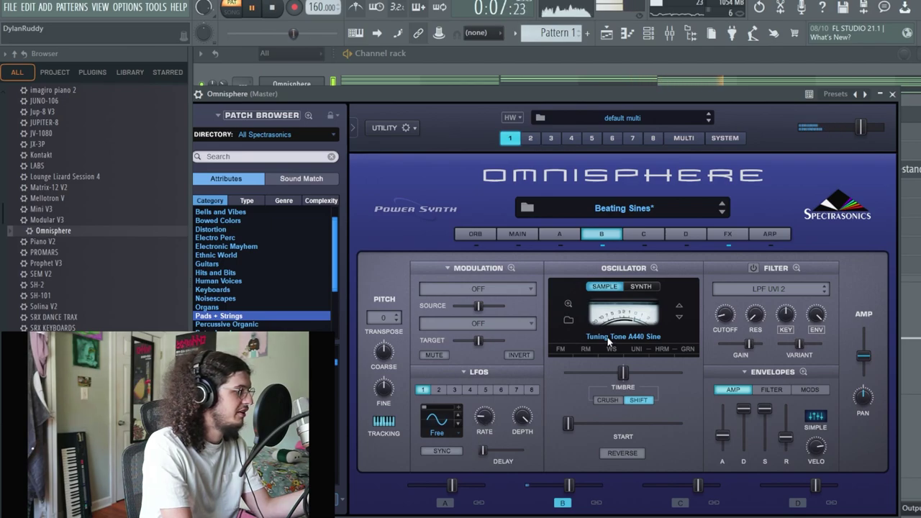
click(445, 502)
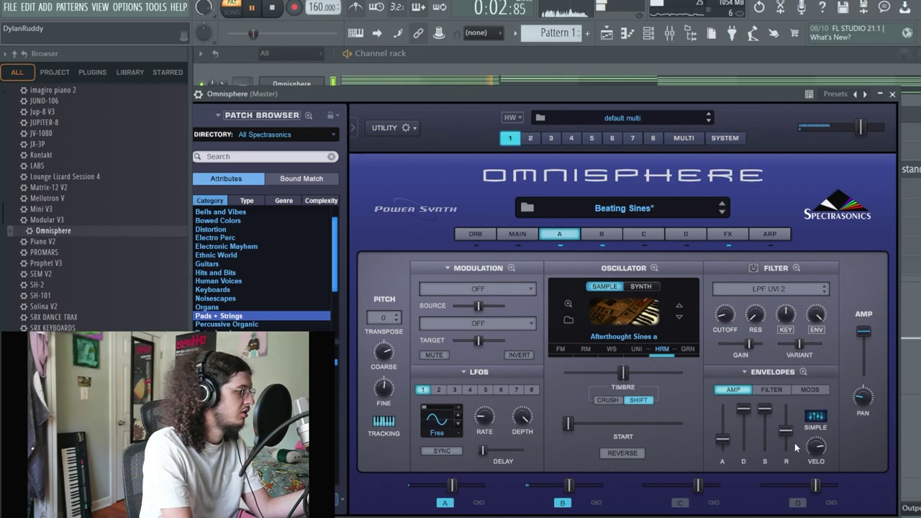
Step: Show the modulation assigned to the amp level of layer A and of layer B and inspect layer B's routing
right_click(865, 333)
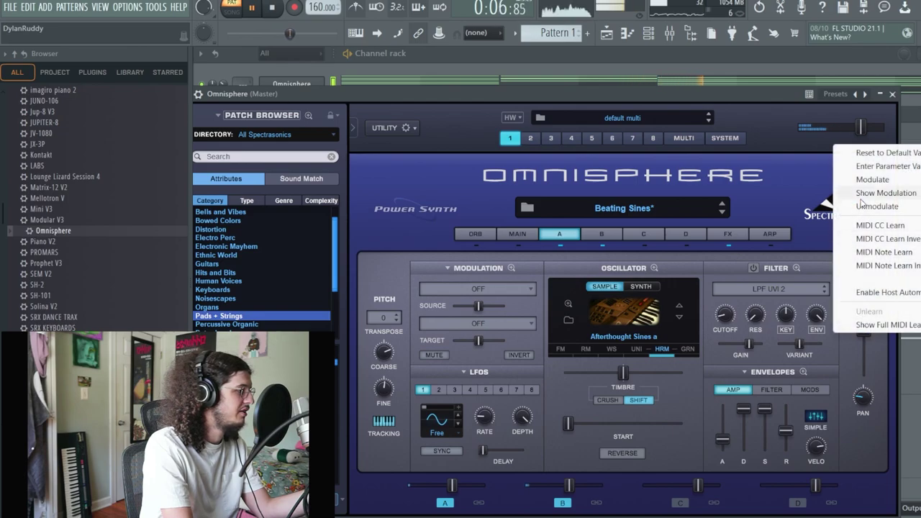
mouse_move(863, 201)
click(790, 194)
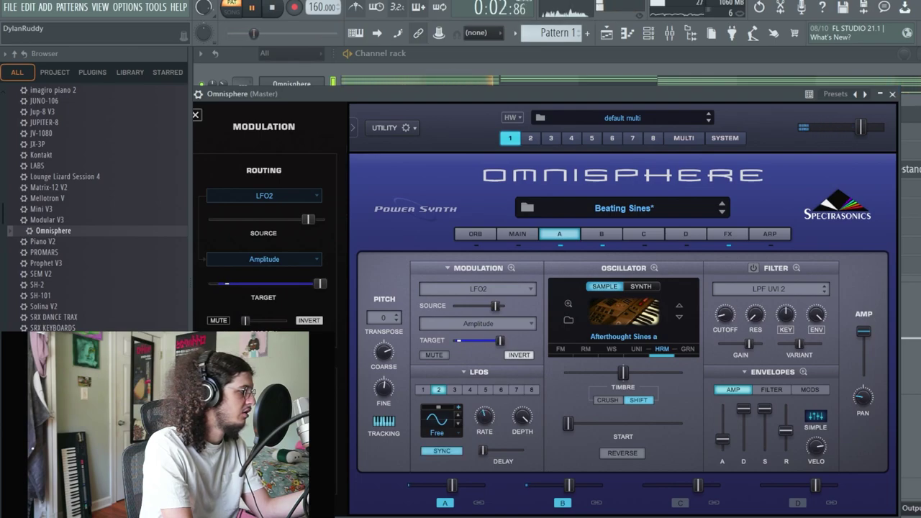
click(595, 235)
right_click(859, 362)
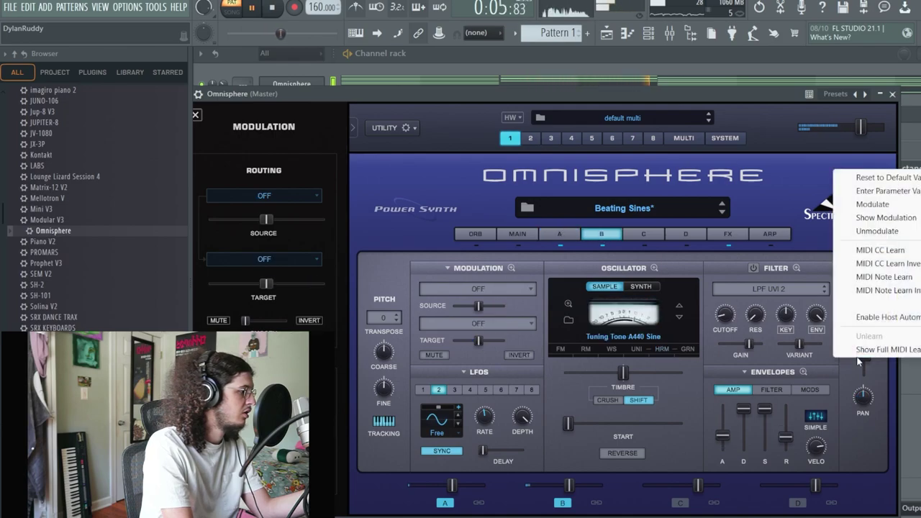
click(864, 218)
right_click(274, 442)
click(271, 432)
right_click(271, 430)
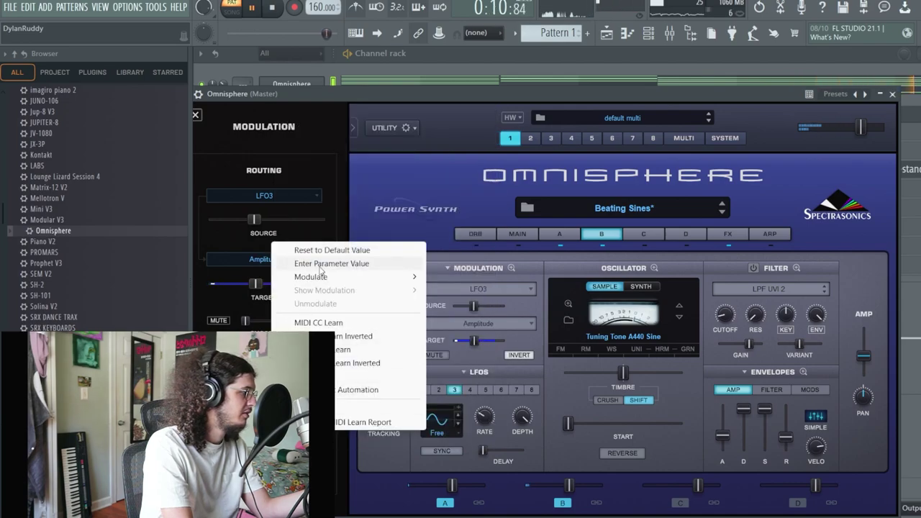
click(271, 432)
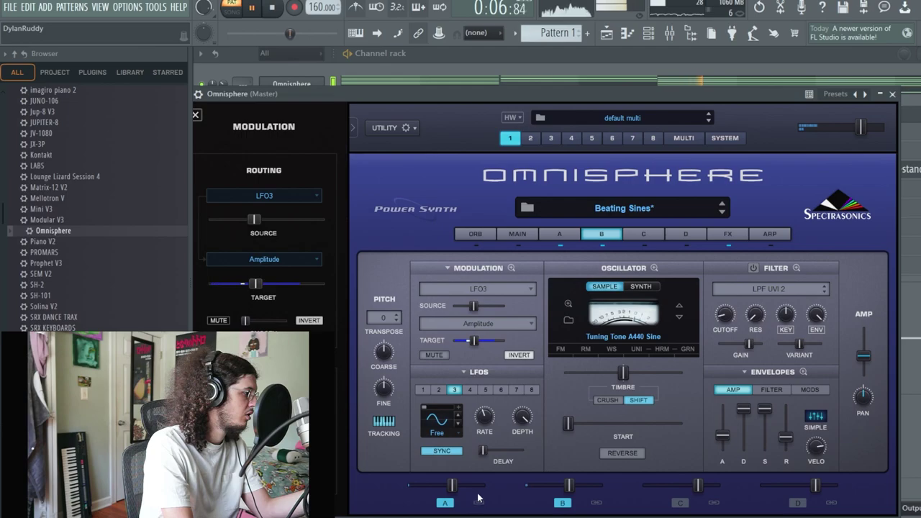
Step: Close the Omnisphere window and add a second Omnisphere channel to the pattern
click(492, 64)
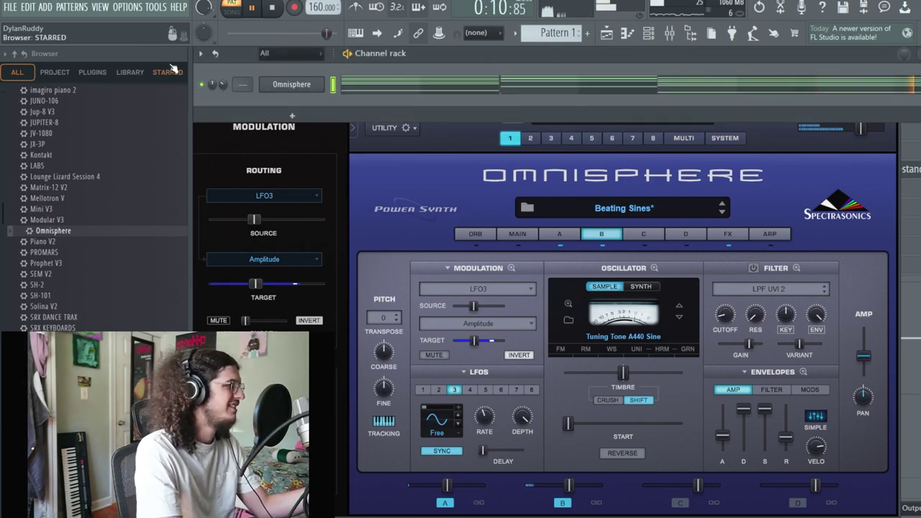
scroll(72, 306, up, 3)
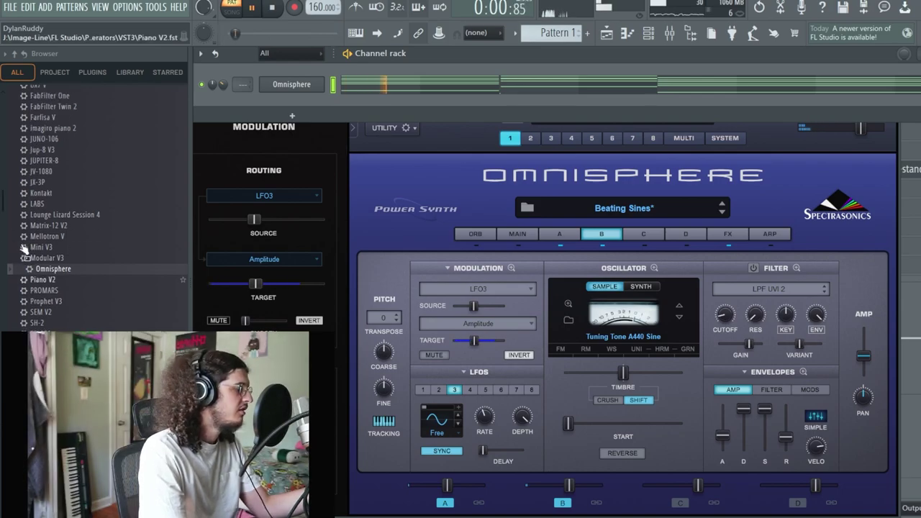
click(880, 168)
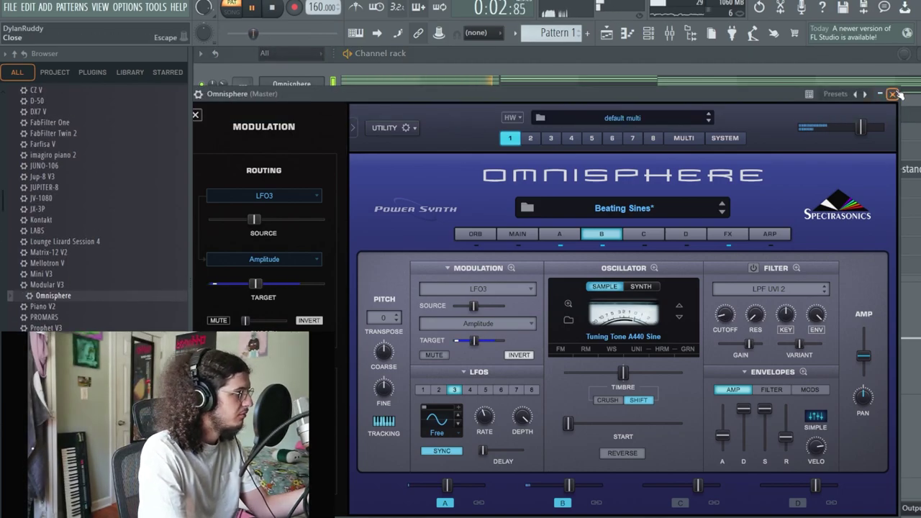
click(896, 95)
scroll(101, 216, down, 3)
drag(58, 230, 286, 132)
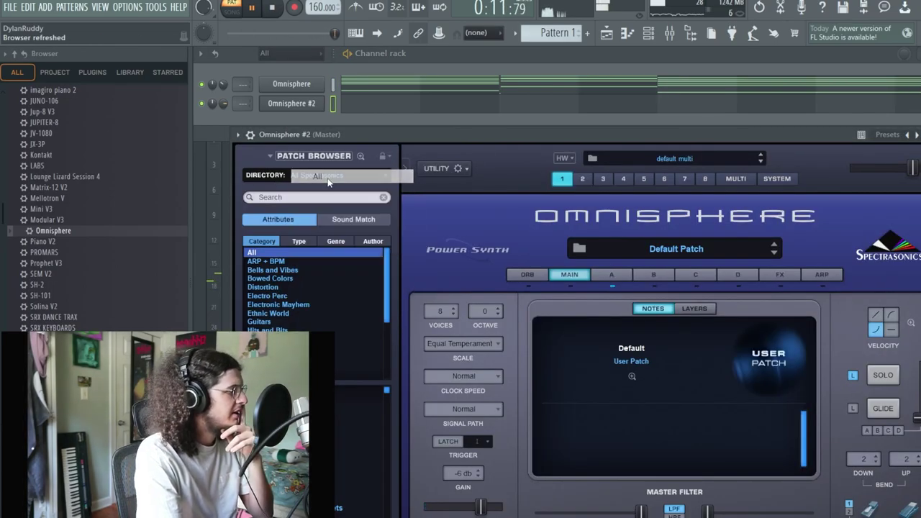
Step: Switch the second Omnisphere's patch directory to User and load the sick arp patch
click(358, 180)
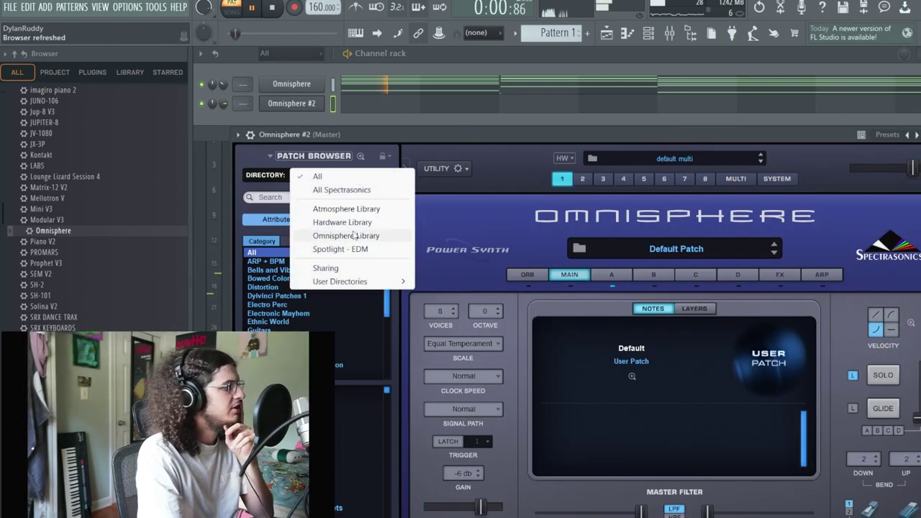
mouse_move(367, 281)
click(434, 281)
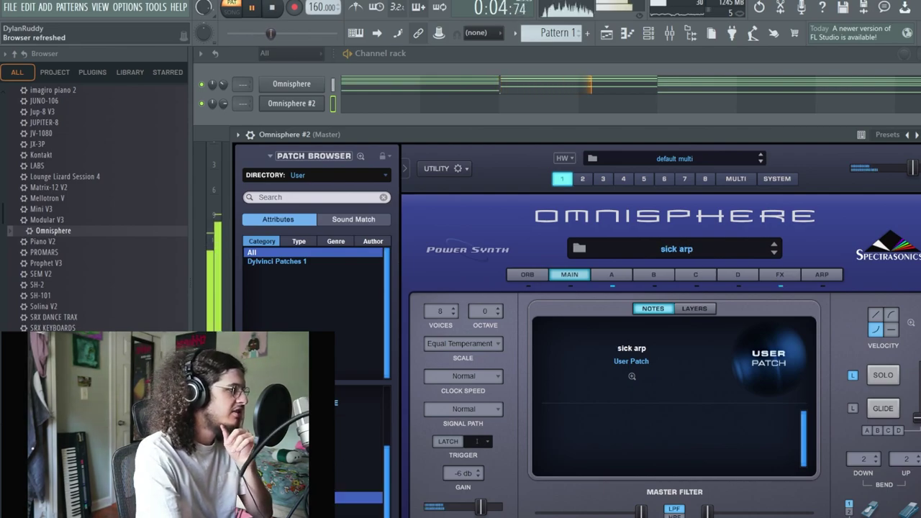
Step: Copy the pad chords to the Omnisphere #2 channel, then balance both channel volumes, setting the first Omnisphere to 59%
key(F9)
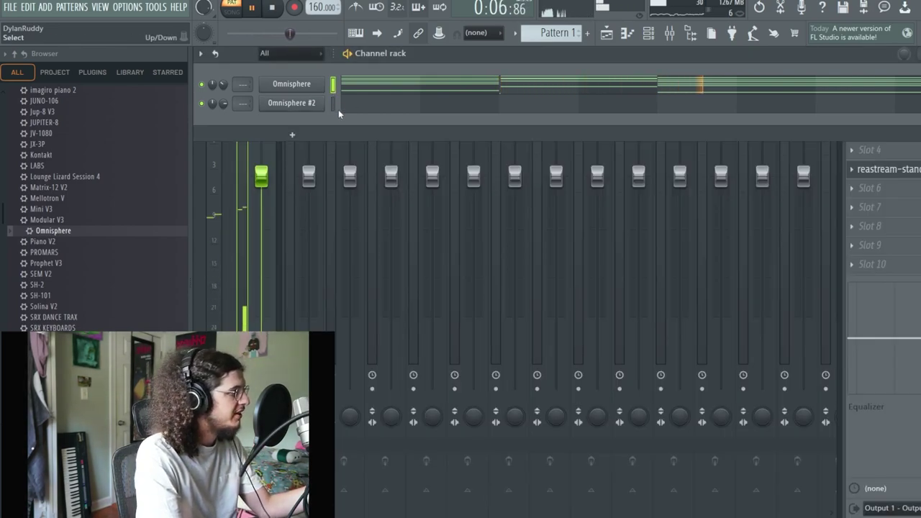
key(space)
key(space)
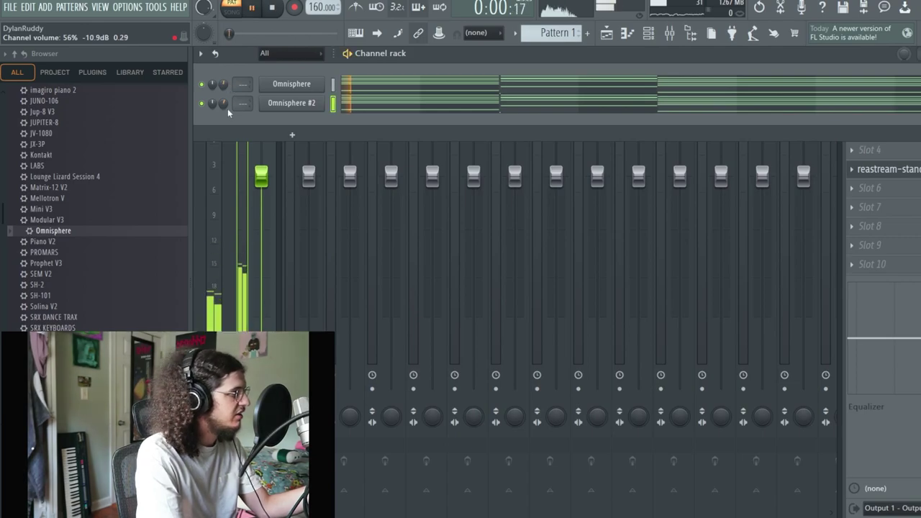
scroll(229, 86, down, 4)
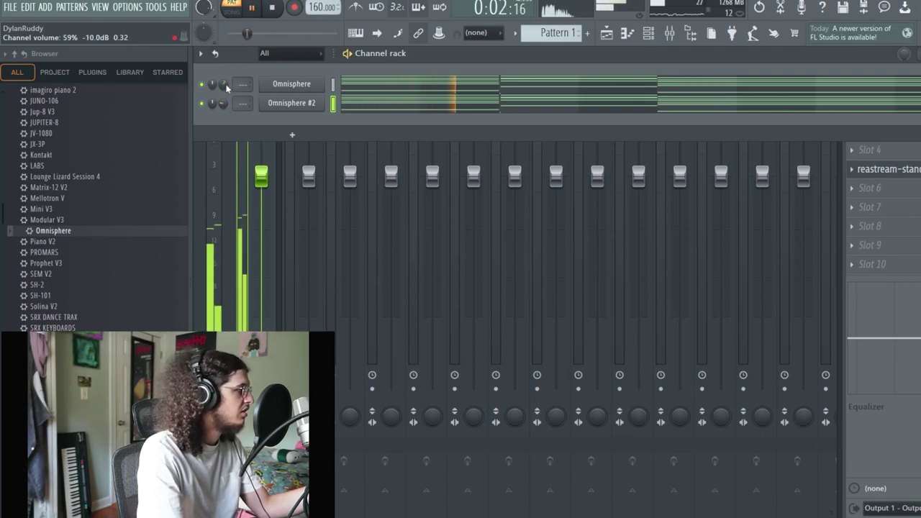
Step: Review the chord notes in the Omnisphere #2 piano roll and reselect the first Omnisphere channel
click(384, 108)
scroll(389, 216, up, 5)
scroll(432, 244, up, 4)
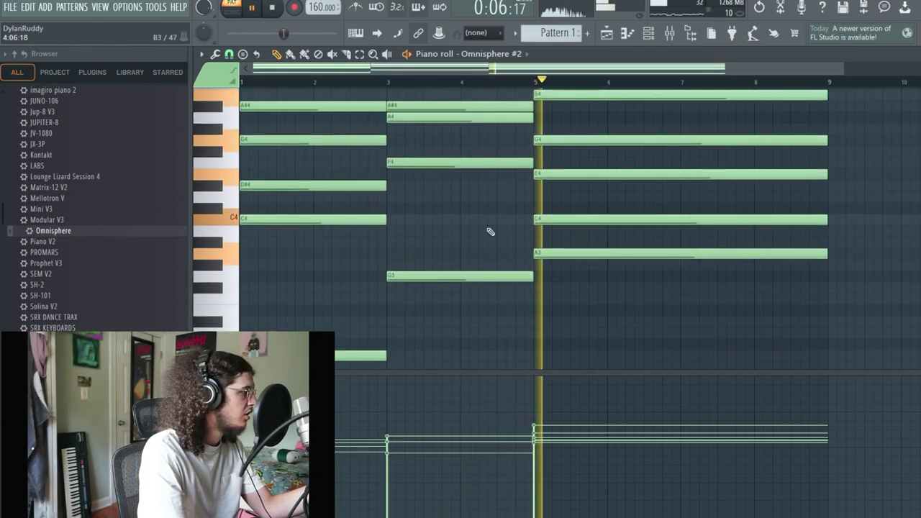
click(649, 32)
click(335, 88)
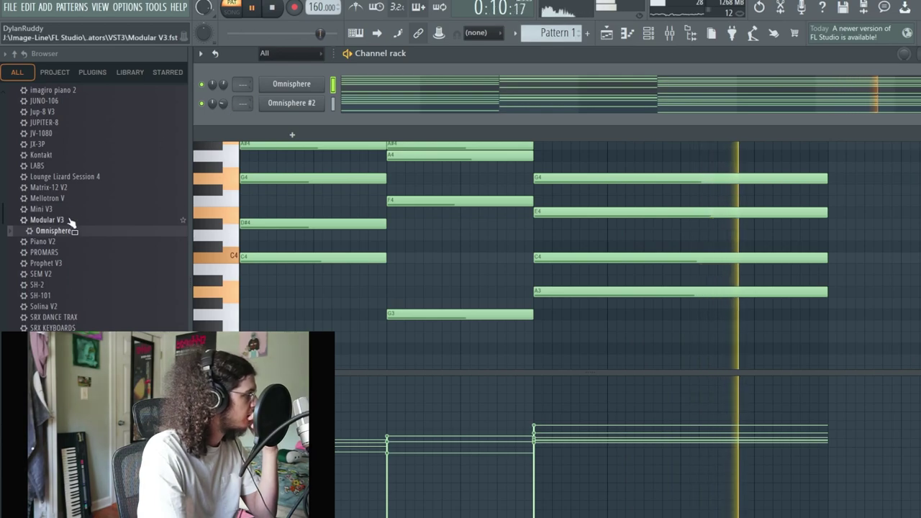
Step: Find DX7 V among the VST3 generators and add it as a new channel below Omnisphere #2
scroll(72, 216, up, 4)
scroll(52, 279, up, 2)
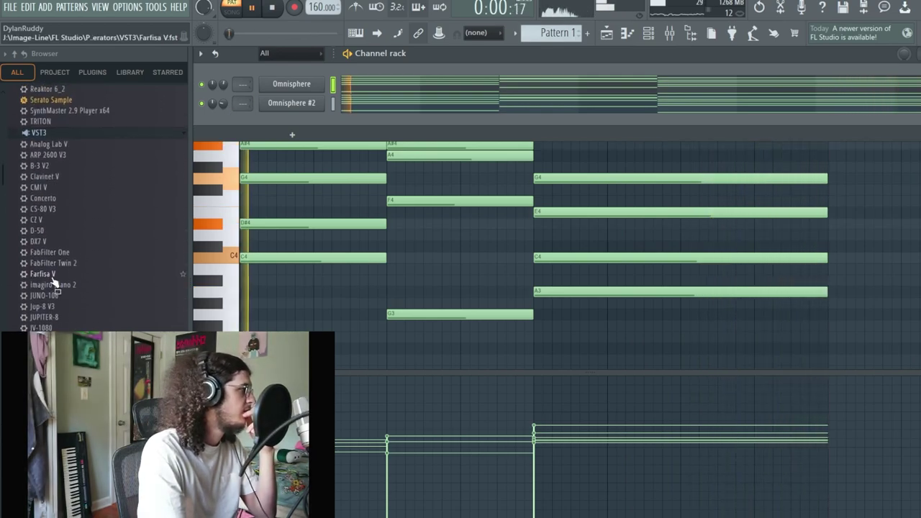
scroll(53, 279, down, 2)
scroll(53, 279, up, 2)
scroll(52, 277, down, 2)
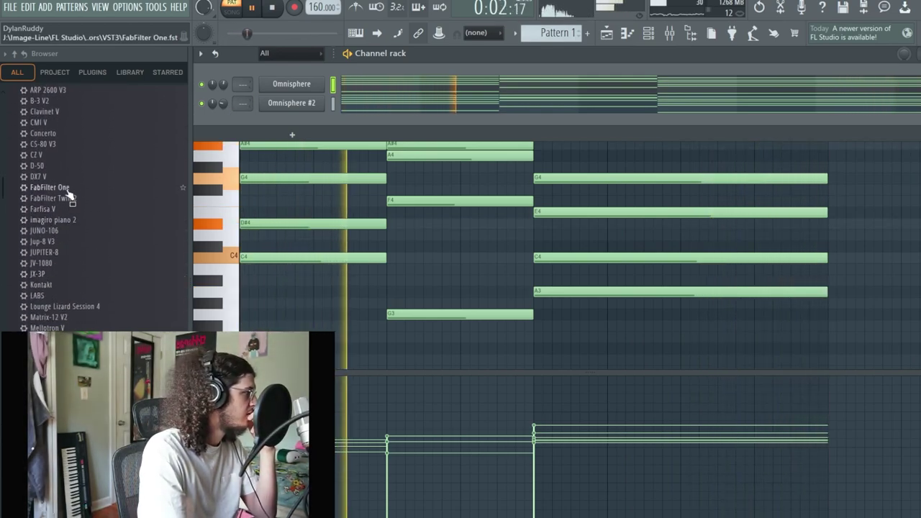
scroll(63, 266, up, 6)
scroll(65, 265, up, 2)
scroll(62, 281, down, 9)
scroll(64, 279, down, 3)
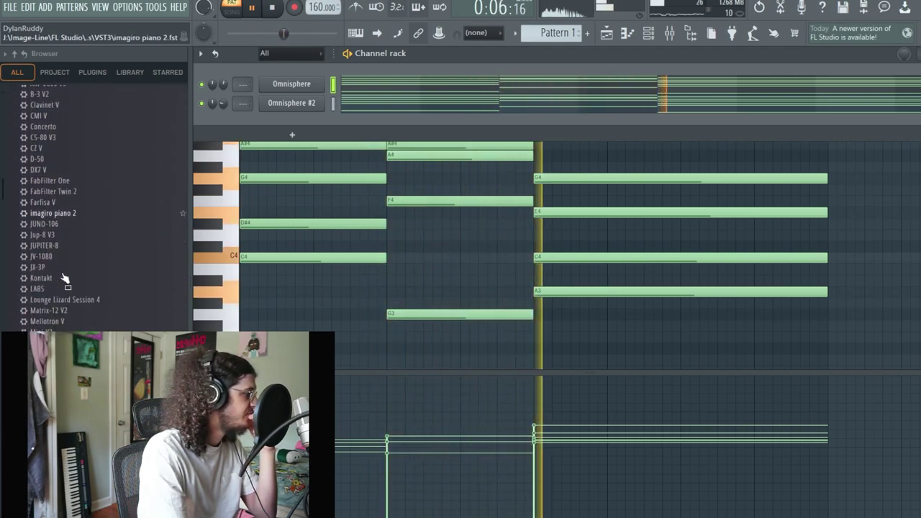
drag(58, 171, 291, 144)
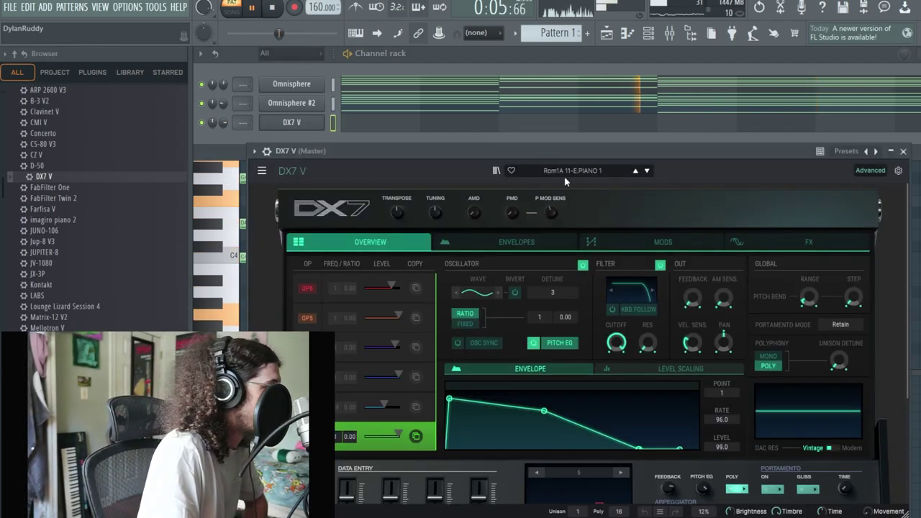
Step: Audition DX7 V presets from Glassy Buzzer onward and load Mantra
click(572, 170)
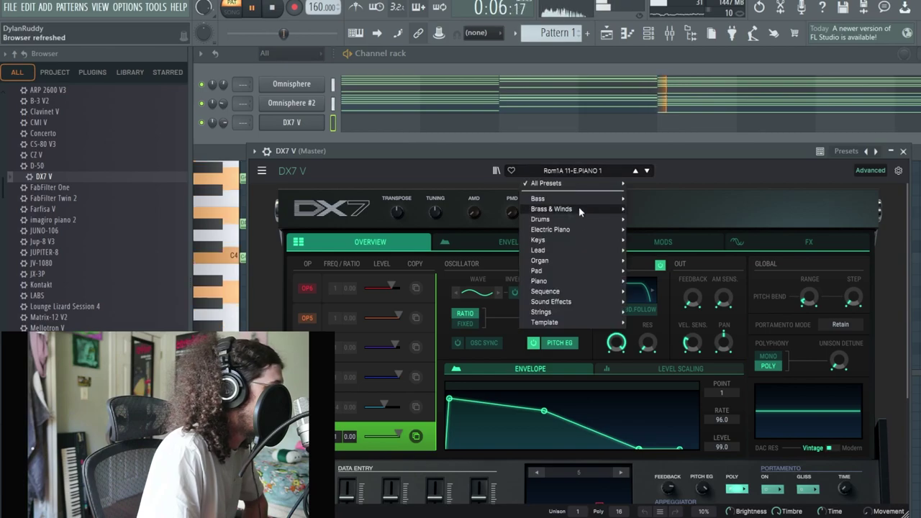
mouse_move(590, 248)
click(649, 356)
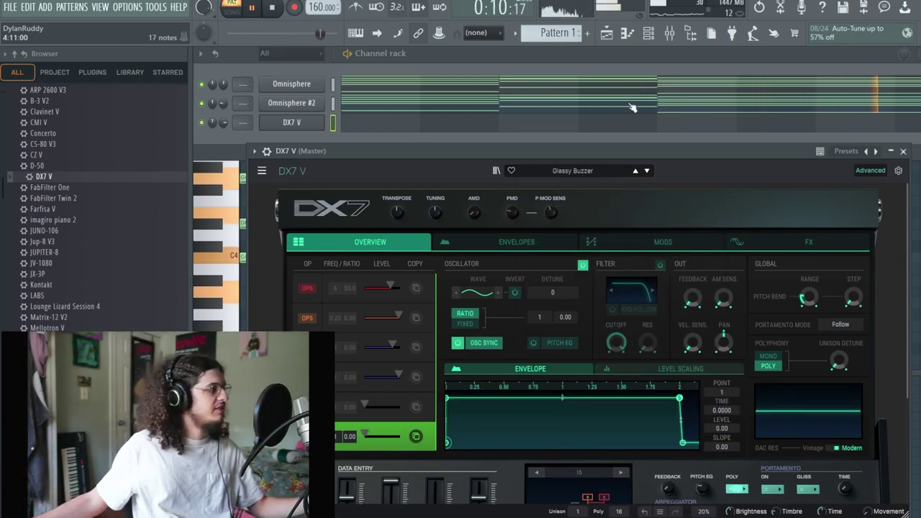
click(649, 171)
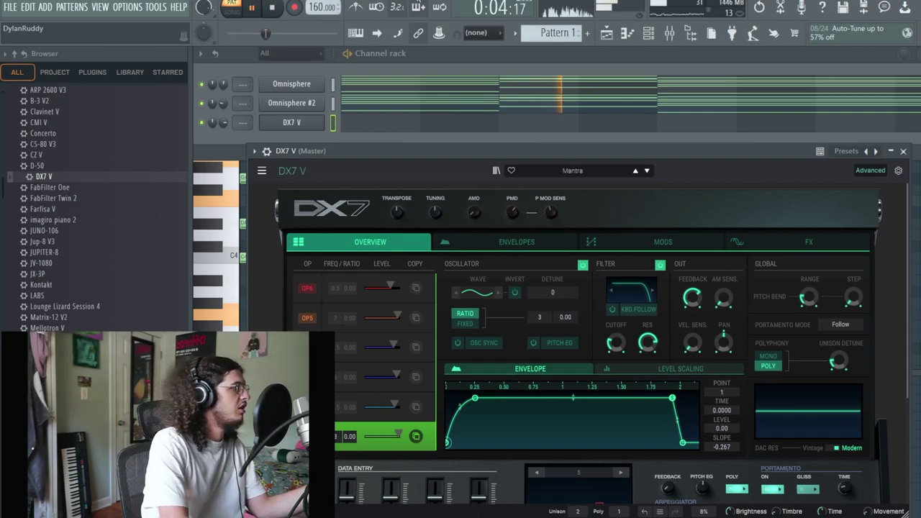
Step: Record a lead melody with the DX7 V over the looping eight-bar chord pattern
key(space)
click(254, 8)
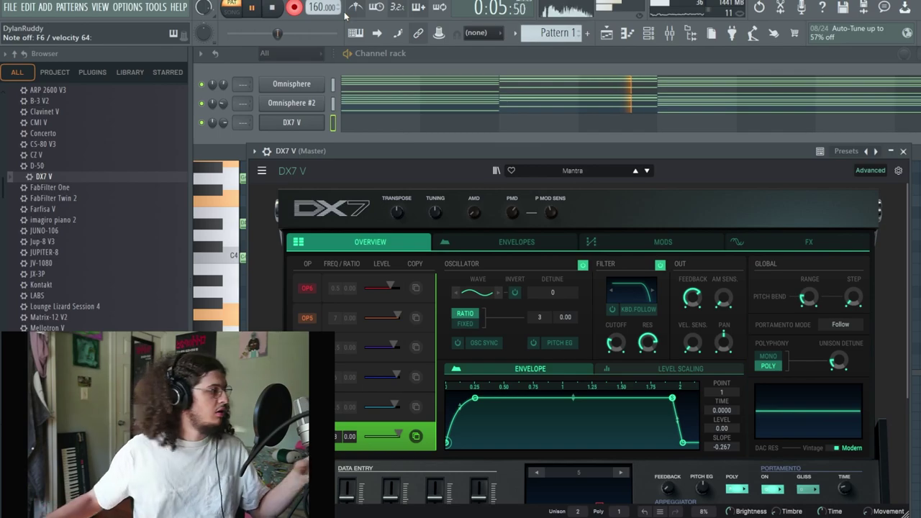
click(546, 56)
key(space)
key(space)
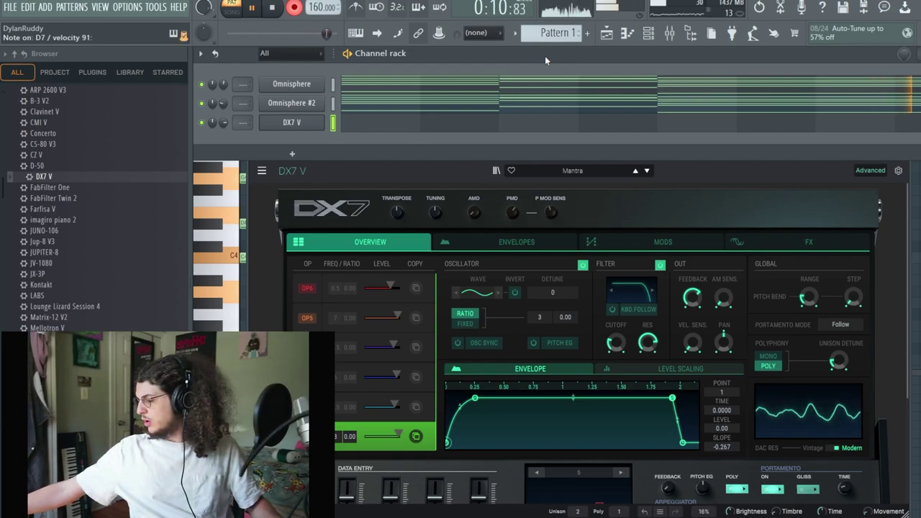
key(space)
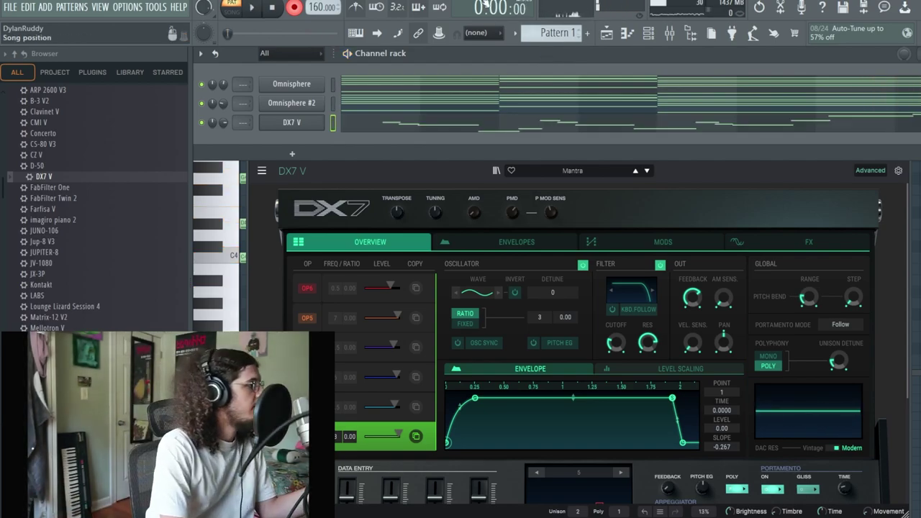
Step: Quantize the recorded DX7 V melody to the grid, extend its last note to bar 9, and play it back
click(507, 116)
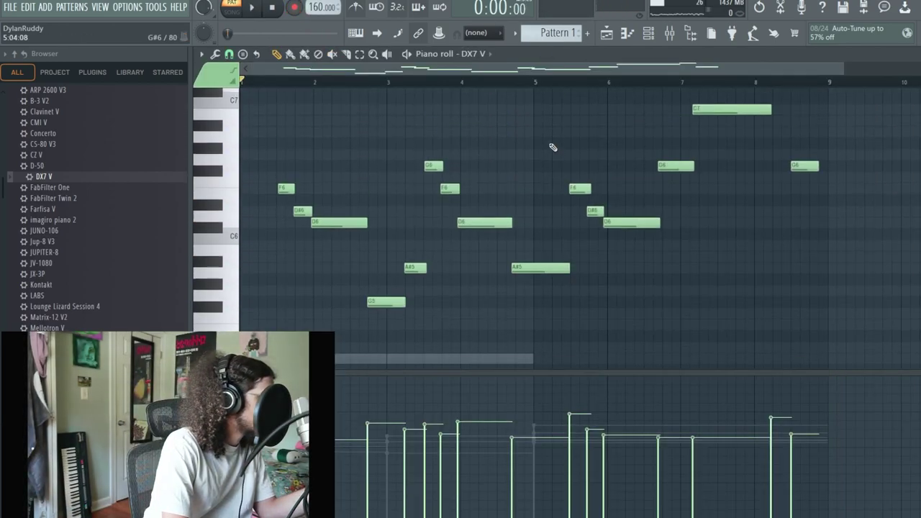
key(space)
scroll(821, 195, up, 2)
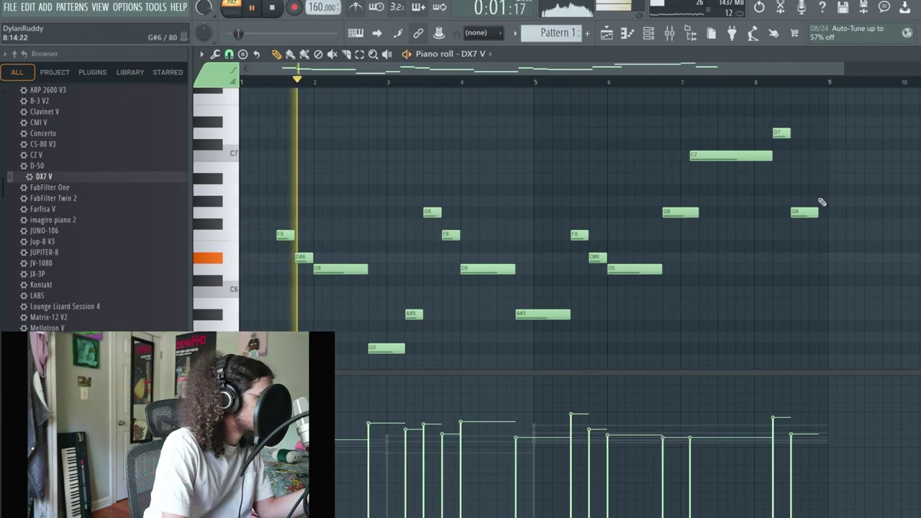
key(Escape)
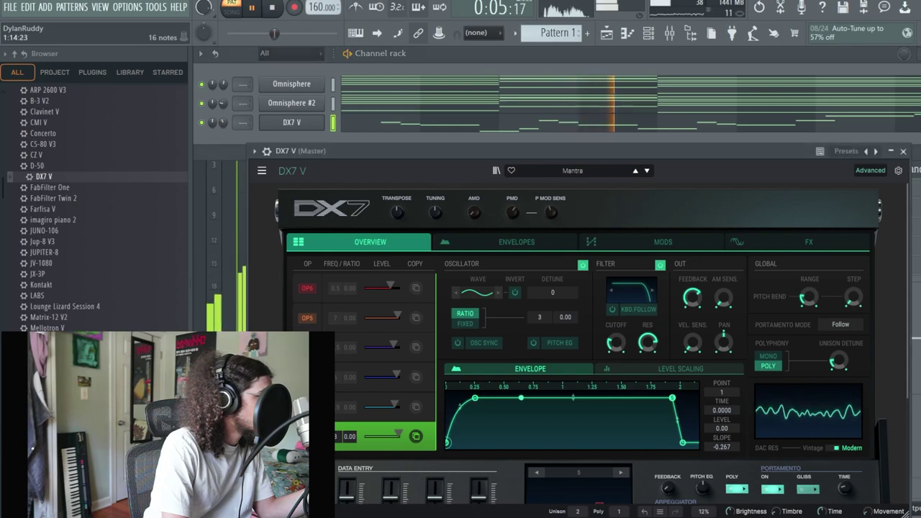
Step: Adjust the DX7 V channel volume and route Omnisphere, Omnisphere #2 and DX7 V to mixer tracks 1, 2 and 3
click(900, 152)
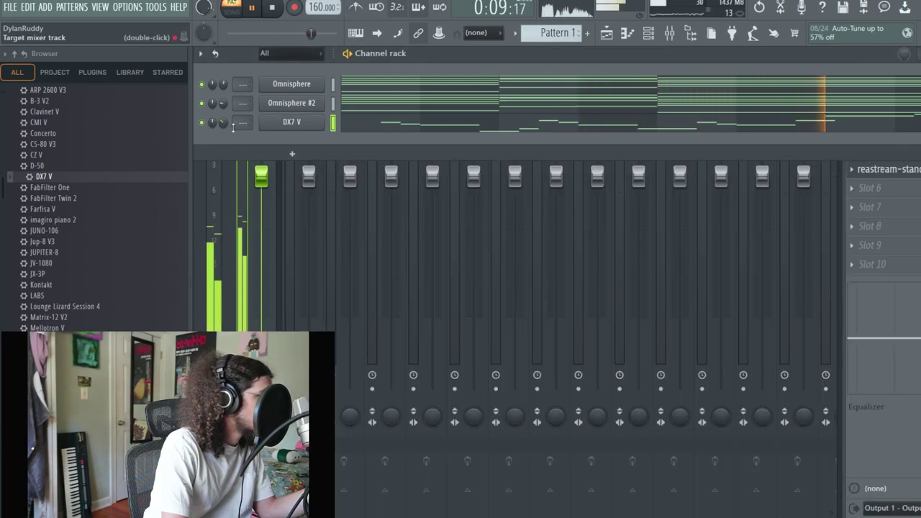
scroll(241, 84, up, 1)
scroll(241, 104, up, 2)
scroll(241, 125, up, 1)
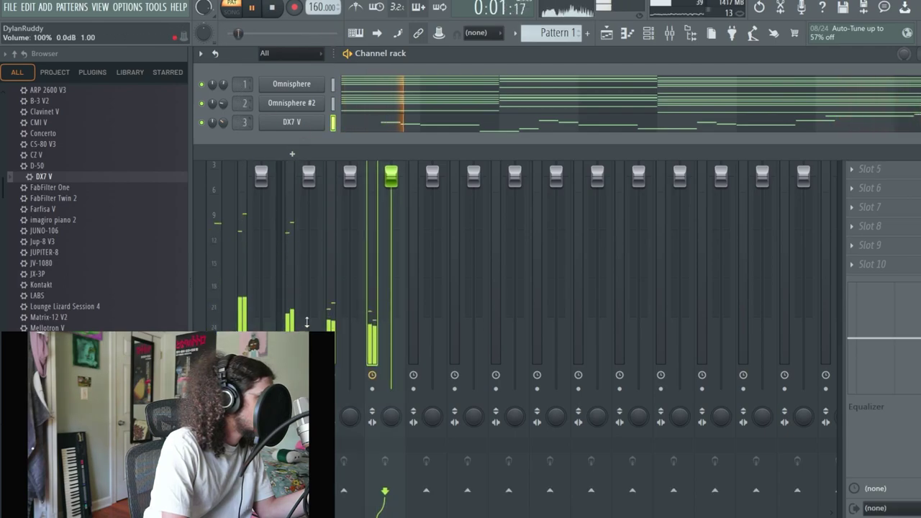
drag(309, 416, 308, 380)
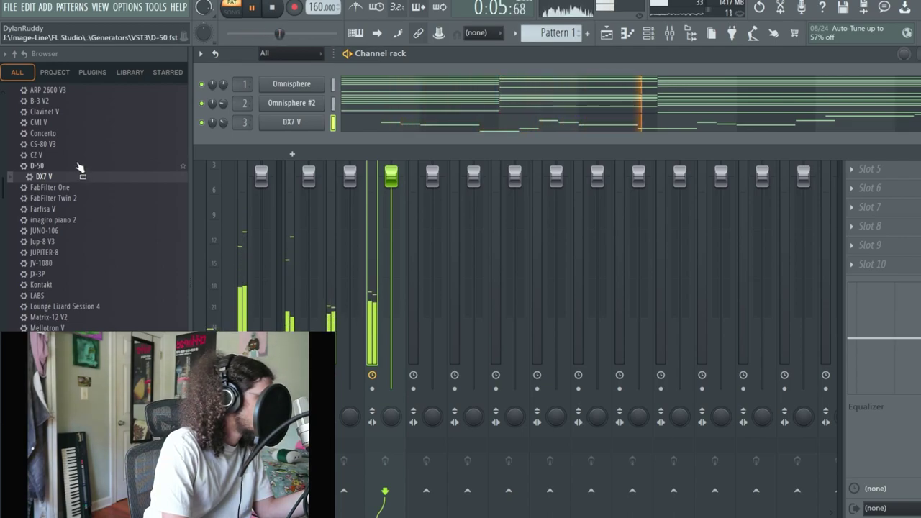
Step: Add the Plugg Snare sample from the recent files as a new channel
scroll(80, 167, up, 10)
click(68, 104)
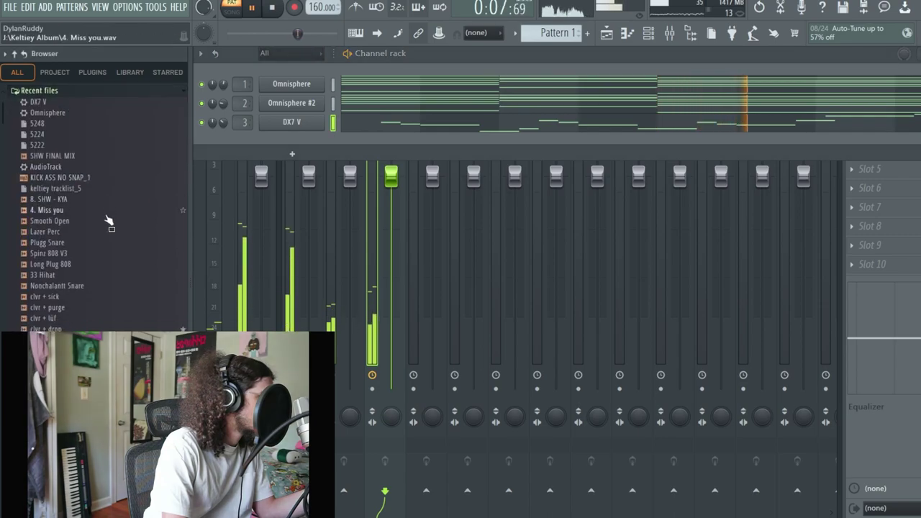
drag(72, 243, 367, 153)
Step: Draw Plugg Snare hits at C5 in the first two bars, duplicate them into bars 3 and 4, and add extra hits
click(366, 147)
drag(292, 292, 277, 319)
click(330, 319)
drag(365, 321, 432, 322)
key(ctrl+b)
ctrl+click(434, 303)
click(391, 321)
click(436, 321)
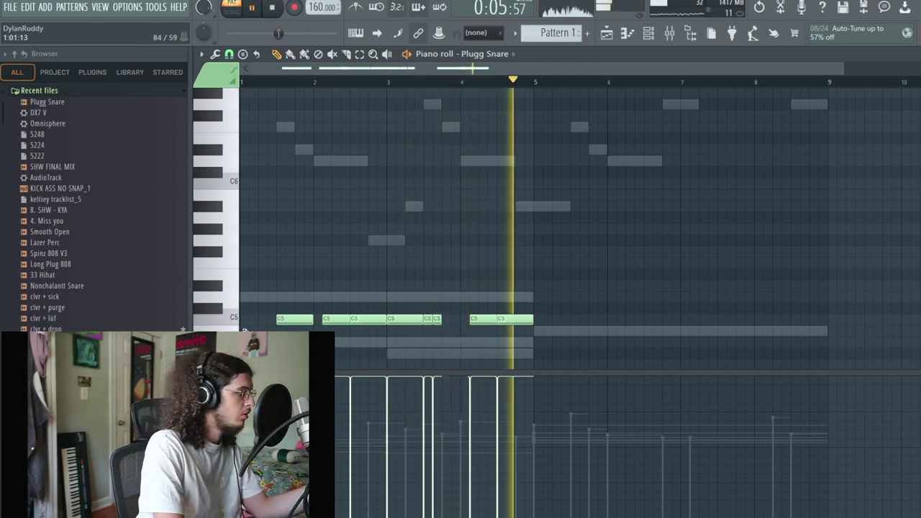
Step: Add a snare hit at the start of bar 1 and duplicate the four-bar snare pattern to fill bars 5 to 8
click(244, 321)
key(space)
key(ctrl+b)
key(ctrl+d)
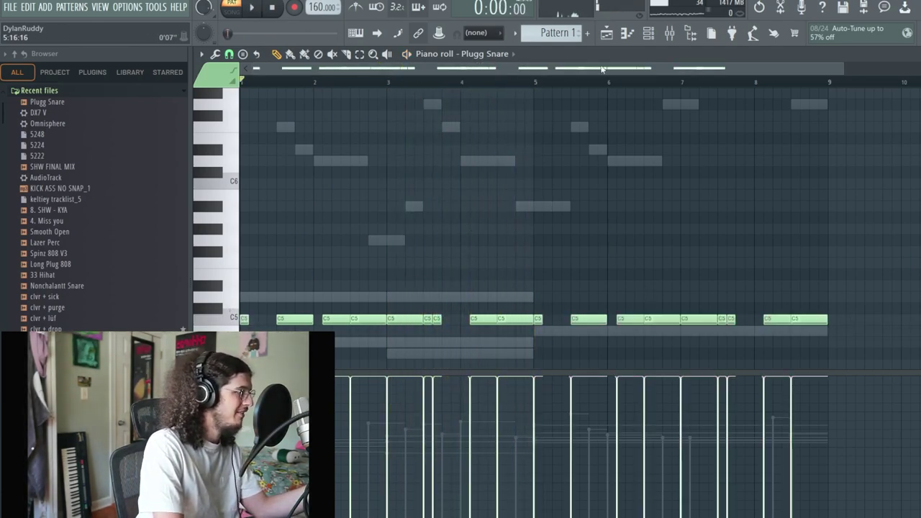
Step: Add the 33 Hihat sample from the recent files as a new channel and fill it with a hit on every beat
click(648, 36)
key(space)
drag(49, 277, 317, 167)
right_click(322, 153)
click(485, 209)
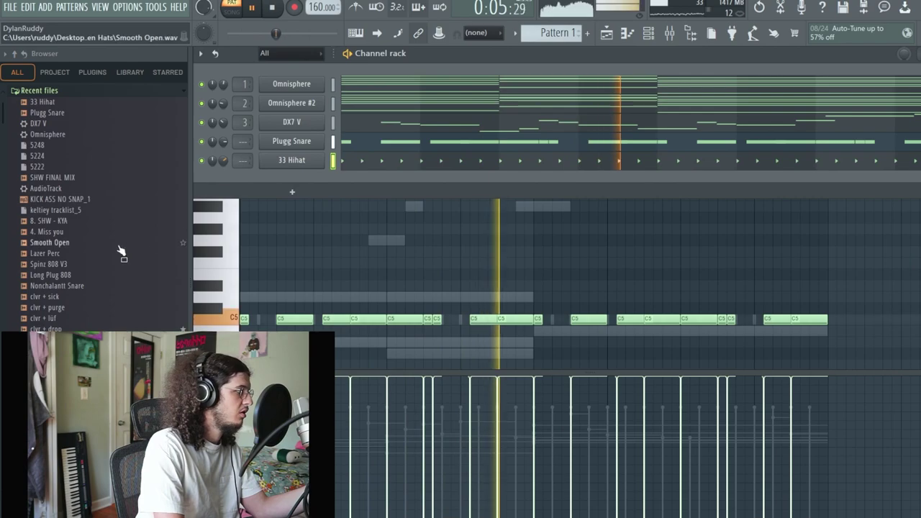
Step: Add the Spinz 808 V3 sample from the recent files as a new channel and open its notes for editing
drag(113, 266, 345, 153)
right_click(324, 174)
click(351, 255)
click(377, 180)
Step: Place short 808 notes on C3, G3 and A2 at the starts of bars 1, 3 and 5, and raise them two octaves
scroll(367, 189, down, 4)
key(space)
click(350, 195)
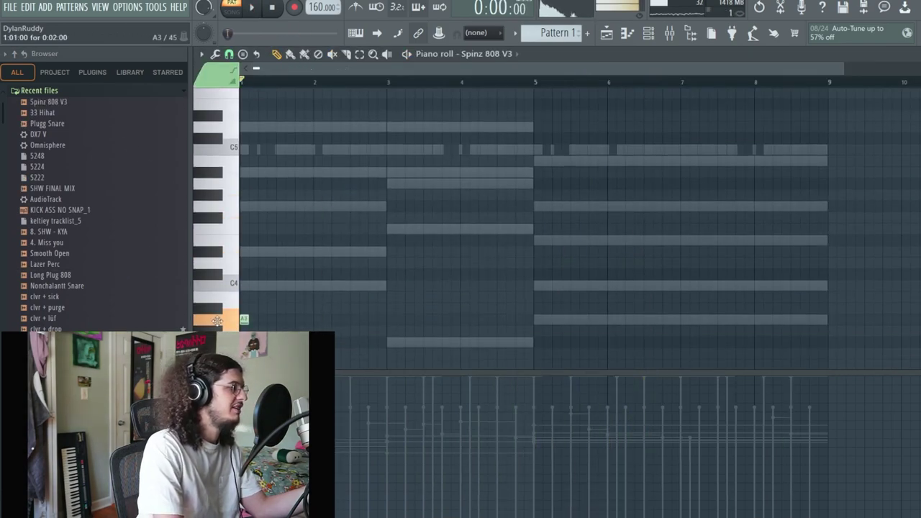
scroll(303, 216, down, 5)
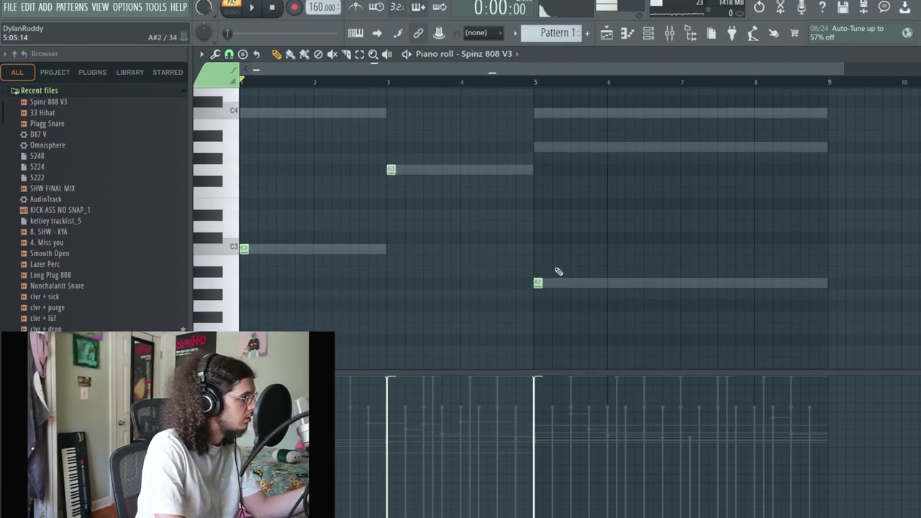
scroll(545, 251, up, 6)
key(space)
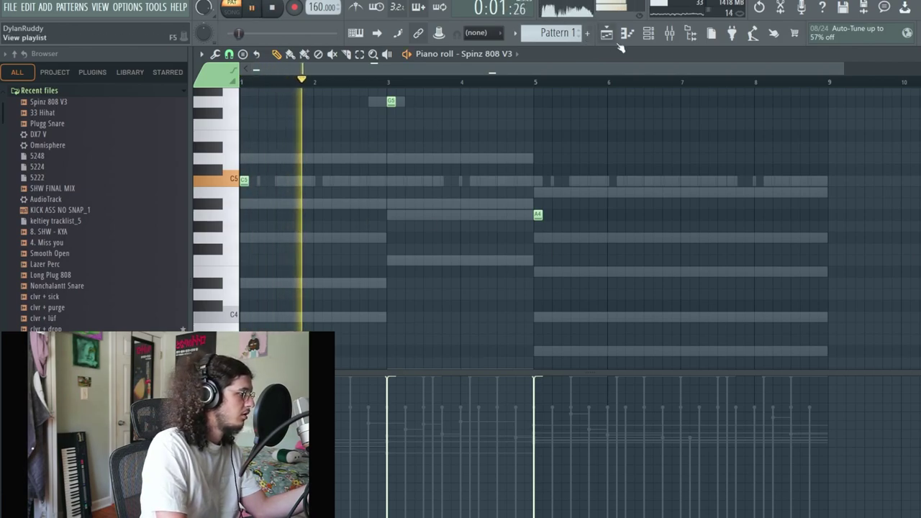
Step: Audition the loop with the DX7 V and Plugg Snare channels muted in turn
key(F6)
click(201, 122)
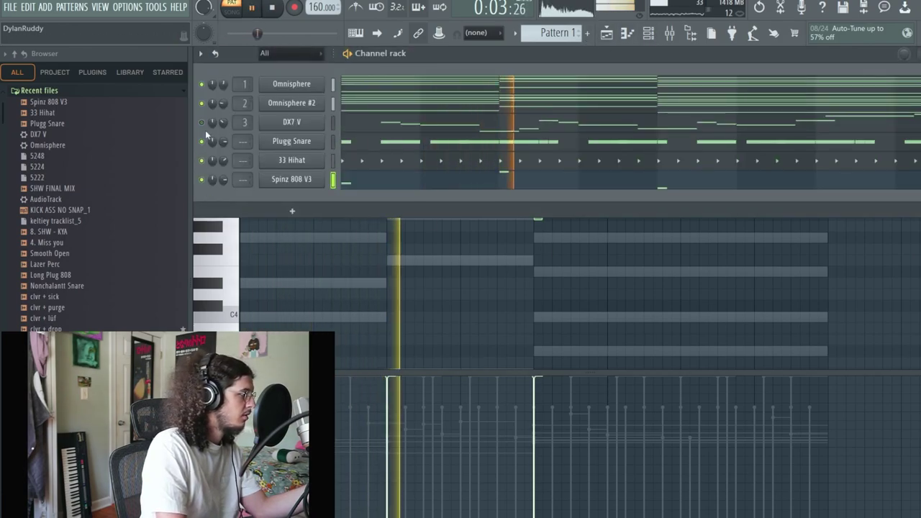
click(202, 141)
click(202, 122)
Step: Set the project tempo to 170 BPM and turn the Plugg Snare channel back on
drag(313, 9, 312, 4)
key(space)
click(206, 142)
key(space)
Step: Add C5 Plugg Snare hits in bars 1 and 3, and shift bar 2's first hit to the start of the bar
click(400, 144)
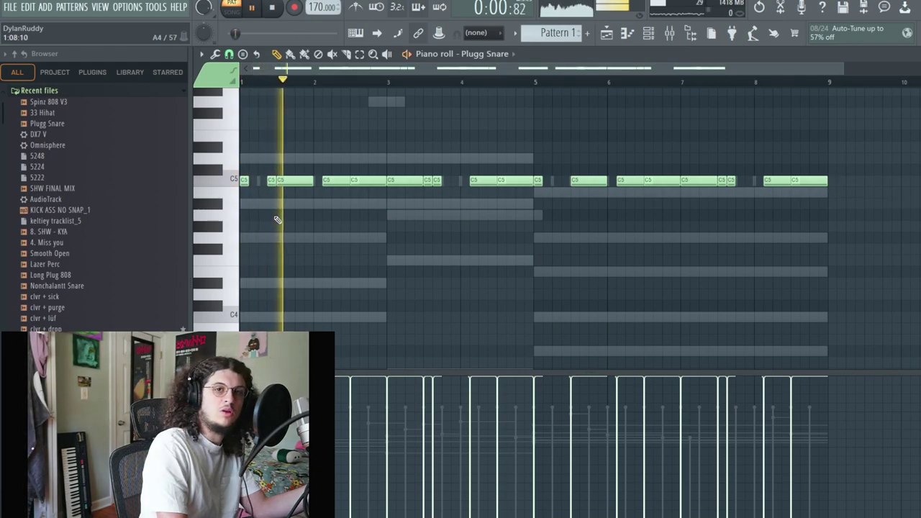
key(space)
key(space)
click(351, 203)
right_click(354, 204)
mouse_move(424, 193)
mouse_down()
mouse_move(417, 166)
mouse_move(410, 185)
mouse_move(424, 181)
mouse_up()
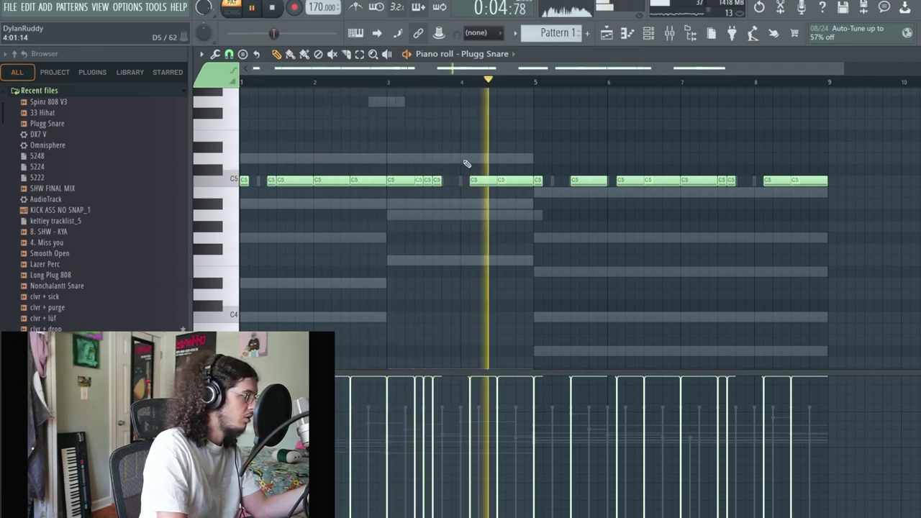
Step: Move bar 4's first snare hit to the bar start and replace the hits in bars 5 to 8 with a duplicate of bars 1 to 4
drag(549, 166, 807, 75)
key(Delete)
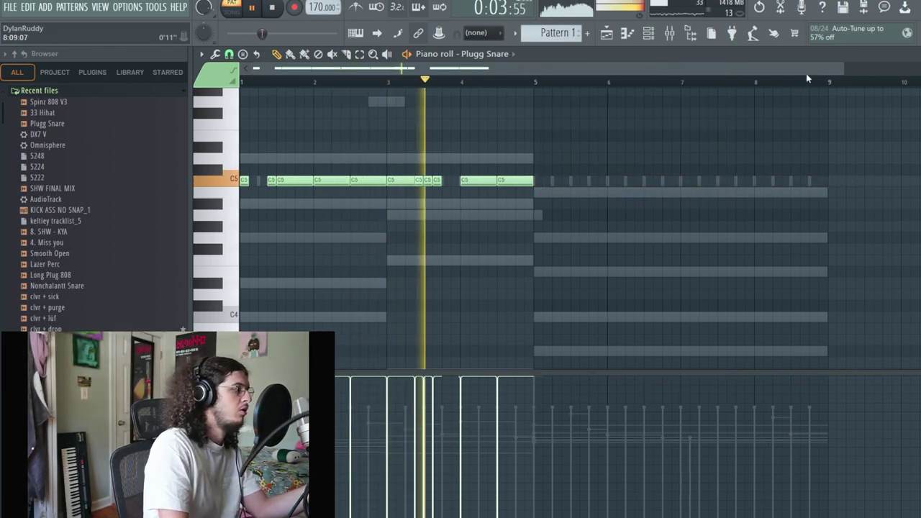
key(ctrl+b)
key(ctrl+d)
Step: With Spinz 808 V3 muted, add the Atmos - C sample as a new channel and enable its volume envelope
click(649, 34)
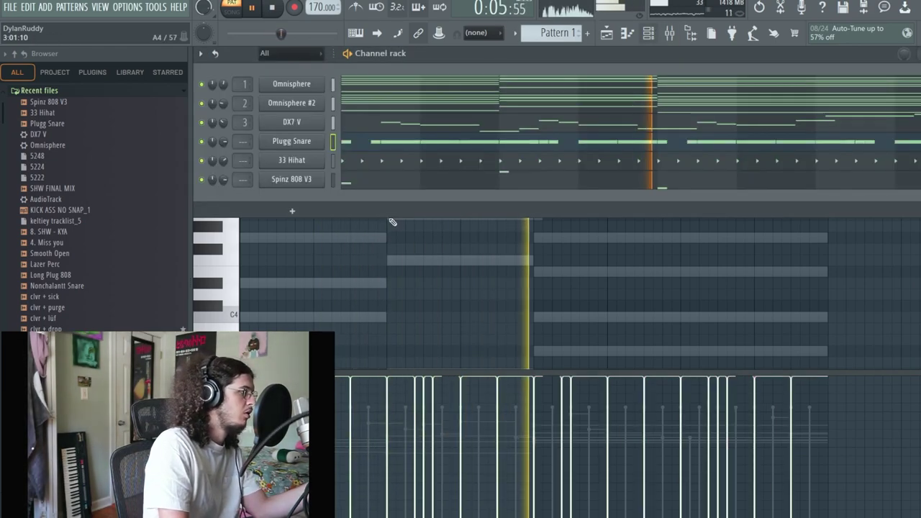
click(202, 180)
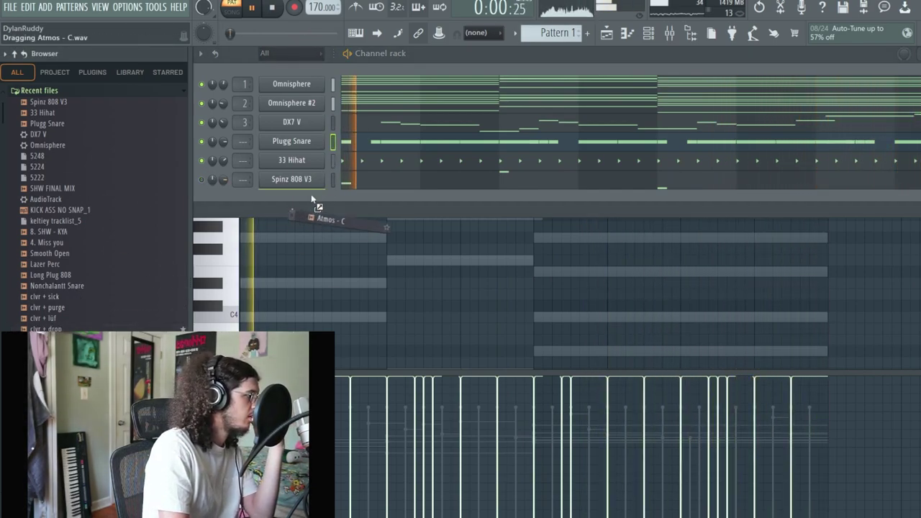
drag(314, 200, 316, 198)
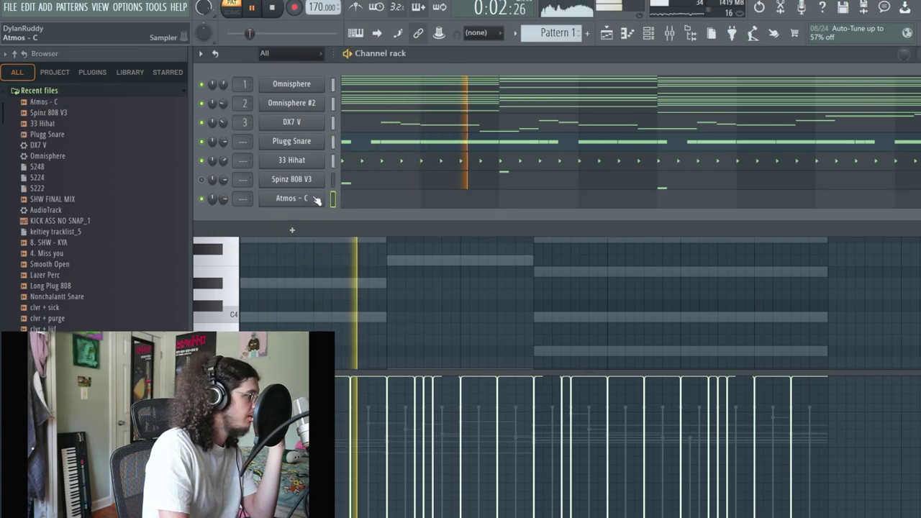
click(315, 198)
click(358, 241)
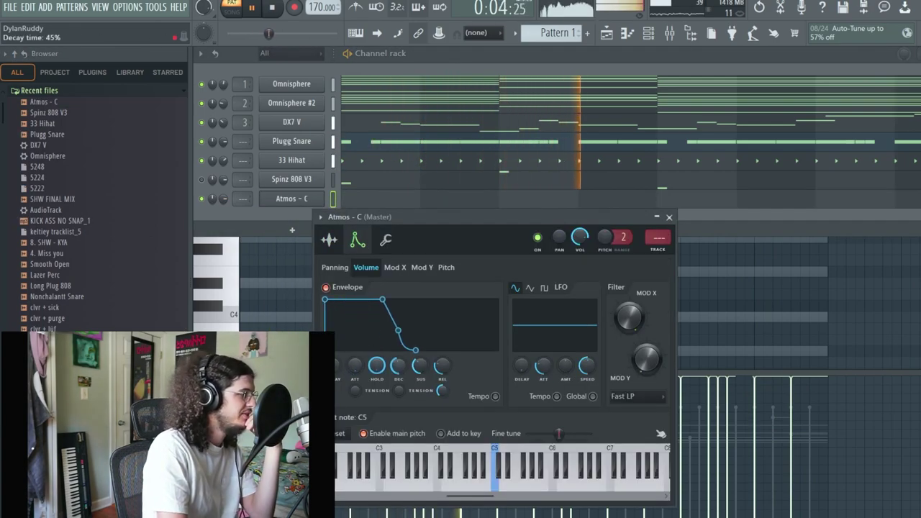
Step: Draw a one-bar C5 note for Atmos - C at the start of bar 1 and repeat it through bar 8
click(381, 194)
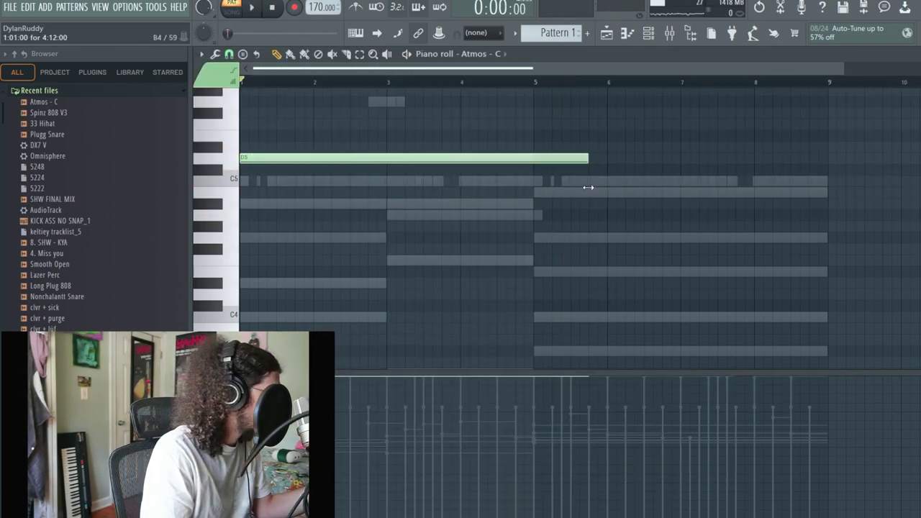
drag(367, 170, 385, 170)
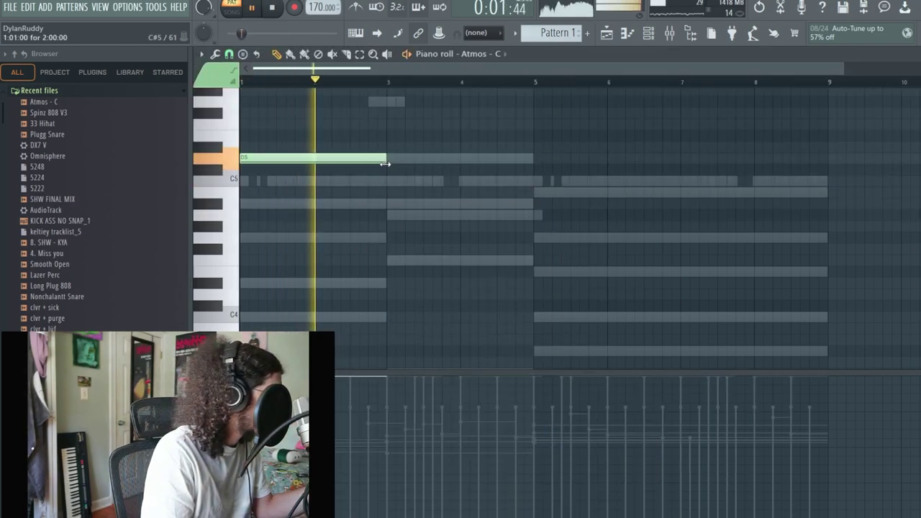
key(ctrl+b)
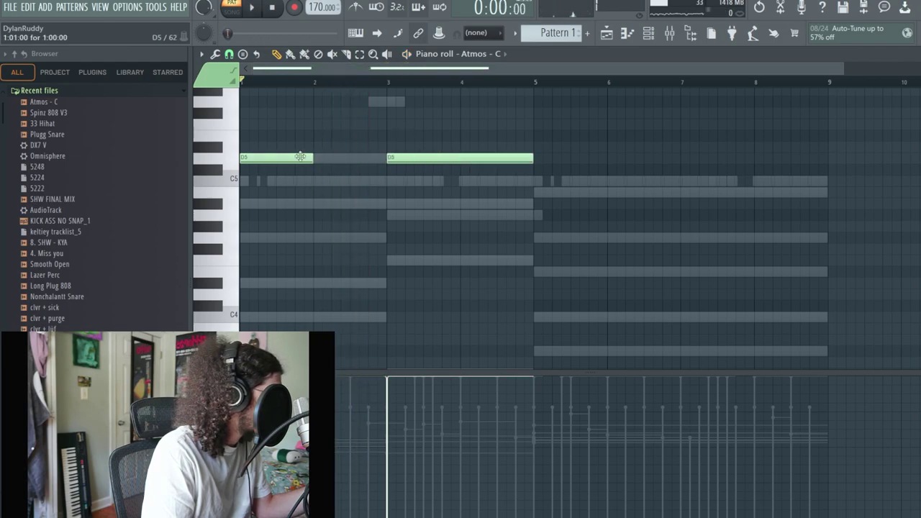
right_click(405, 158)
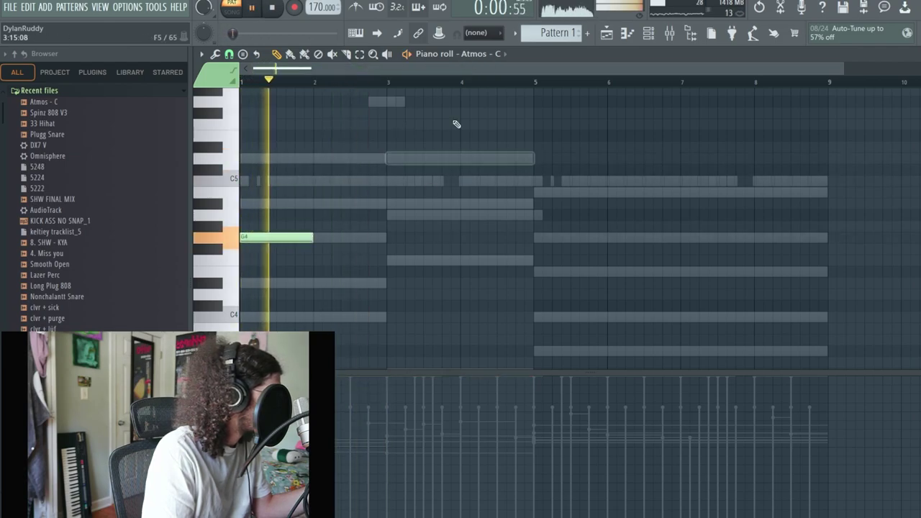
key(ctrl+b)
key(ctrl+b)
key(ctrl+b)
key(ctrl+b)
key(ctrl+b)
key(ctrl+b)
key(ctrl+b)
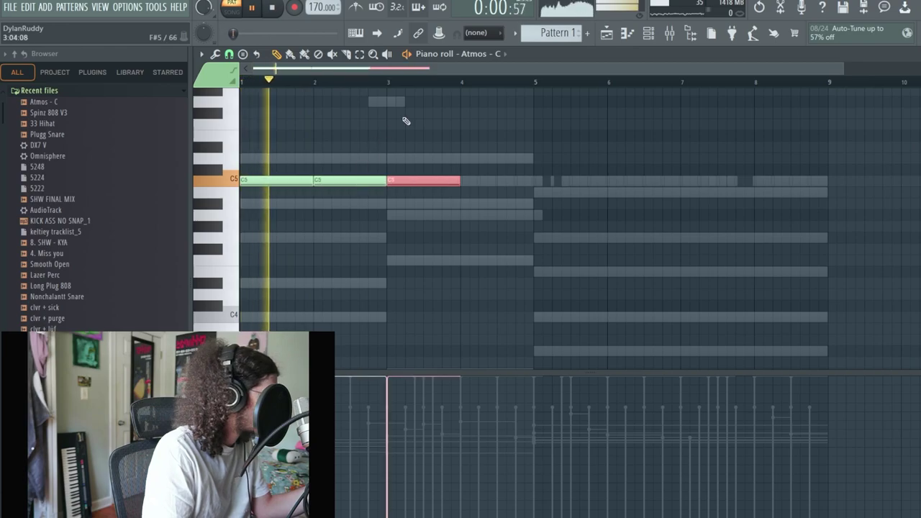
Step: Lower the channel volume of Atmos - C
key(F6)
drag(224, 195, 224, 201)
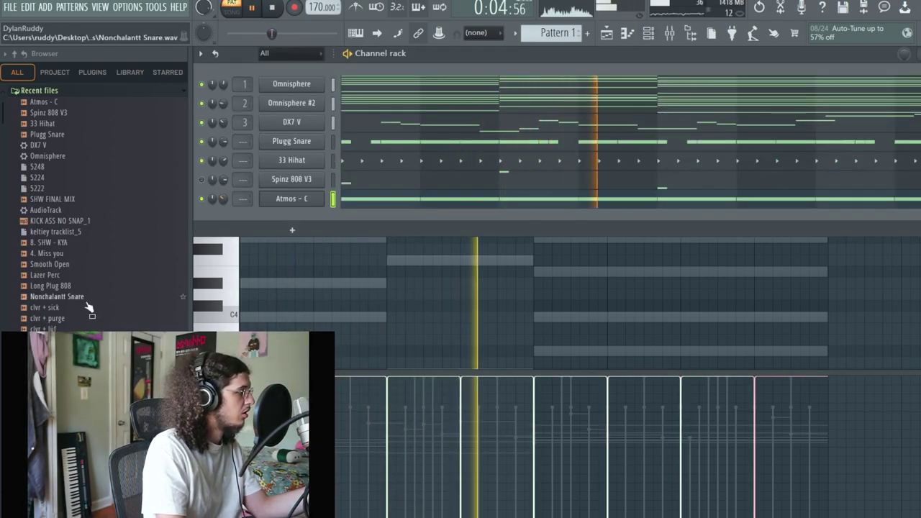
scroll(76, 293, down, 3)
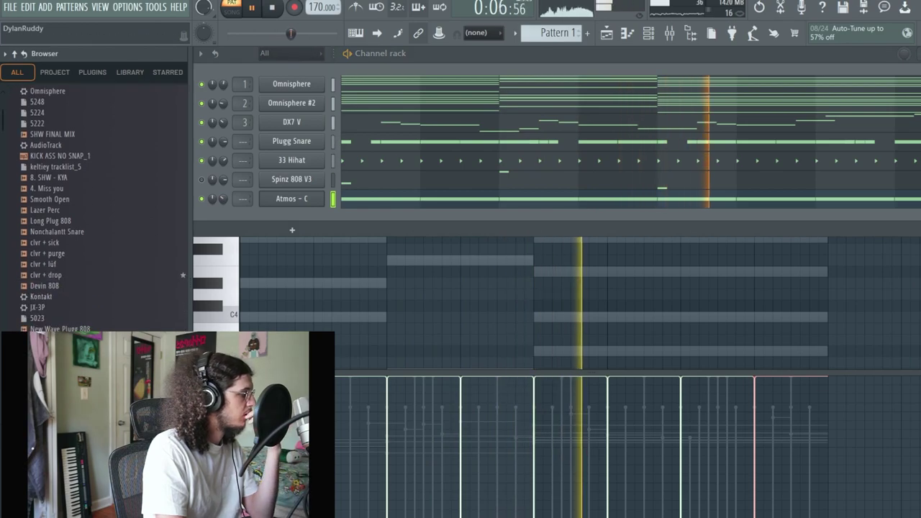
scroll(229, 209, down, 3)
click(286, 290)
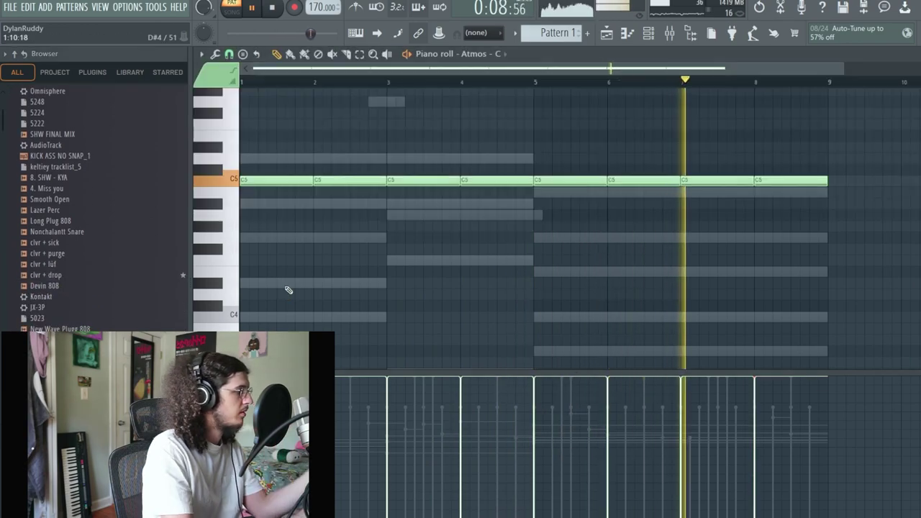
click(670, 33)
click(670, 32)
click(670, 32)
click(289, 265)
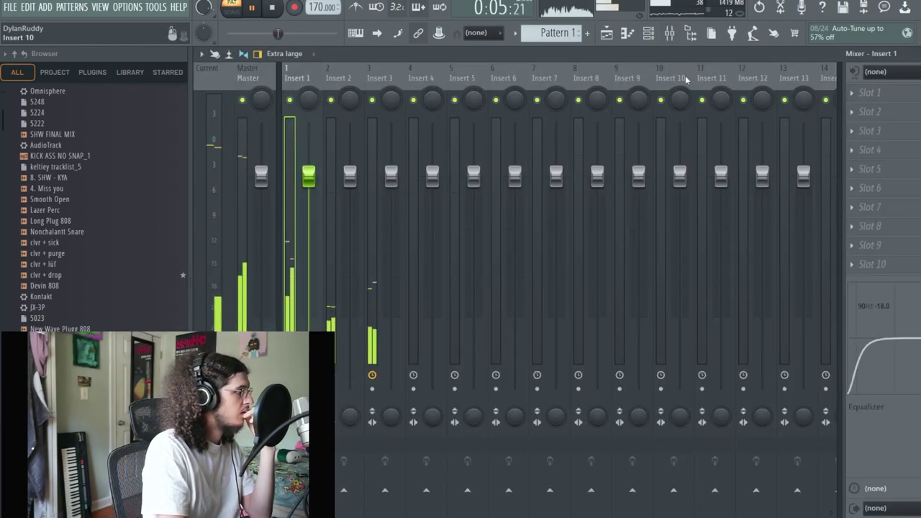
Step: Add one-bar Spinz 808 V3 notes on beat 4 of bars 1, 3 and 5 at C5, G5 and A4
click(648, 33)
click(374, 180)
key(space)
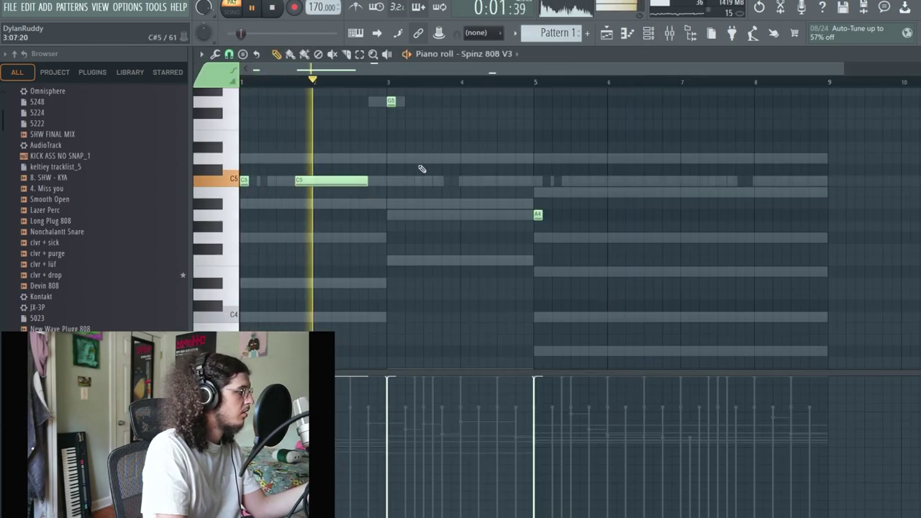
mouse_move(453, 113)
mouse_down()
mouse_move(446, 97)
mouse_move(421, 99)
mouse_move(442, 103)
mouse_up()
mouse_move(623, 223)
mouse_down()
mouse_move(565, 210)
mouse_move(585, 208)
mouse_up()
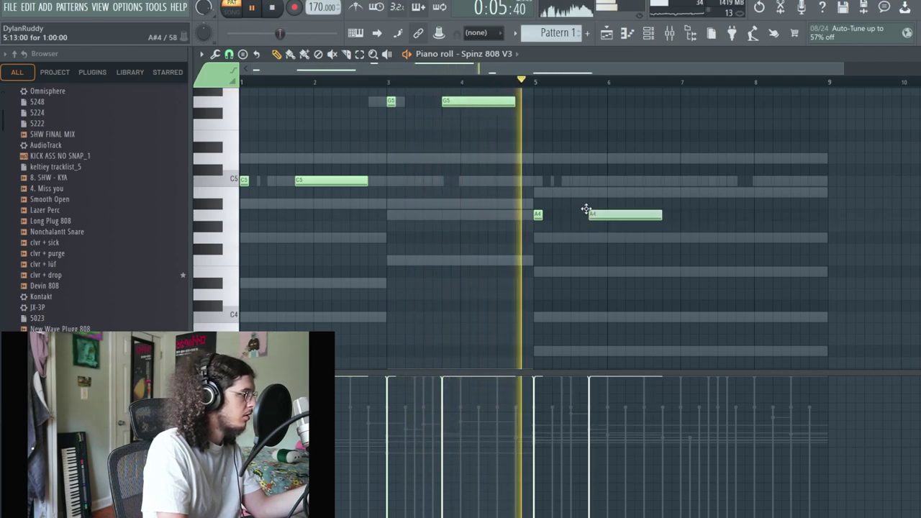
Step: Add three short A4 808 hits in bar 7 and raise all 808 notes from bar 5 onward one octave to A5
click(670, 215)
drag(671, 215, 679, 218)
drag(746, 193, 735, 219)
drag(689, 239, 439, 204)
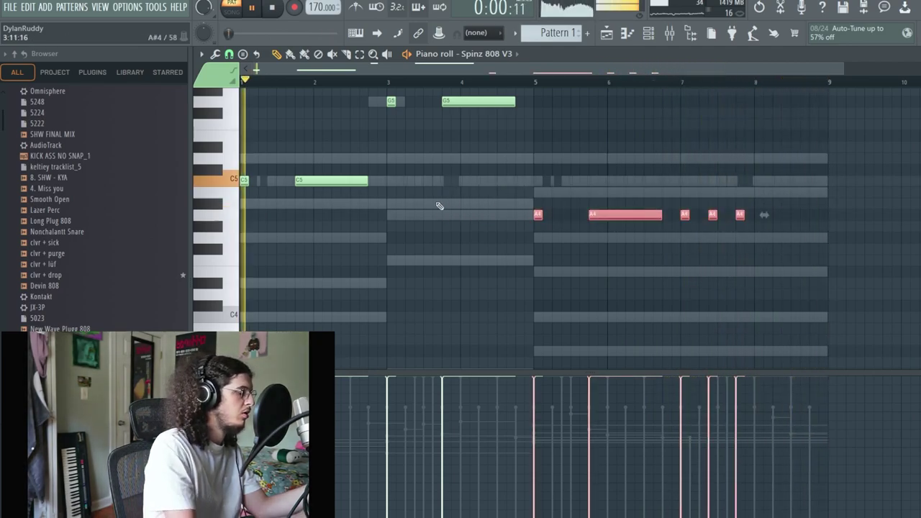
key(ctrl+Up)
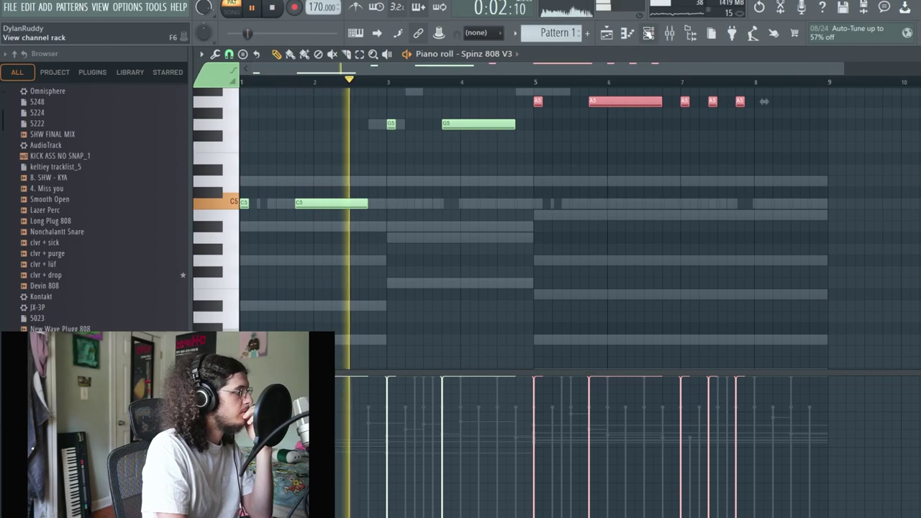
Step: Replace the Spinz 808 V3 sample with Long Plug 808 and set its channel volume to about 66%
click(649, 33)
click(110, 190)
click(76, 242)
drag(75, 224, 295, 180)
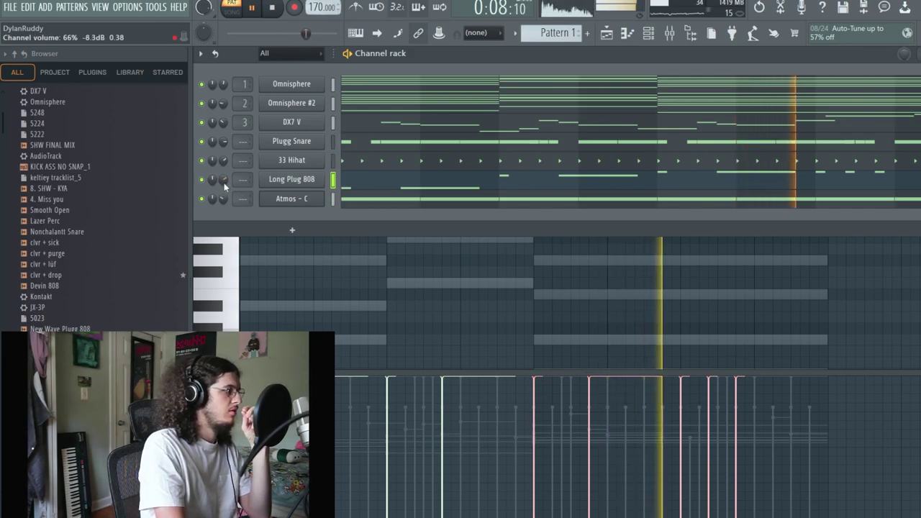
Step: Find the ocean-waves-1 sample and place it at bar 1 of playlist track 4
scroll(29, 236, down, 3)
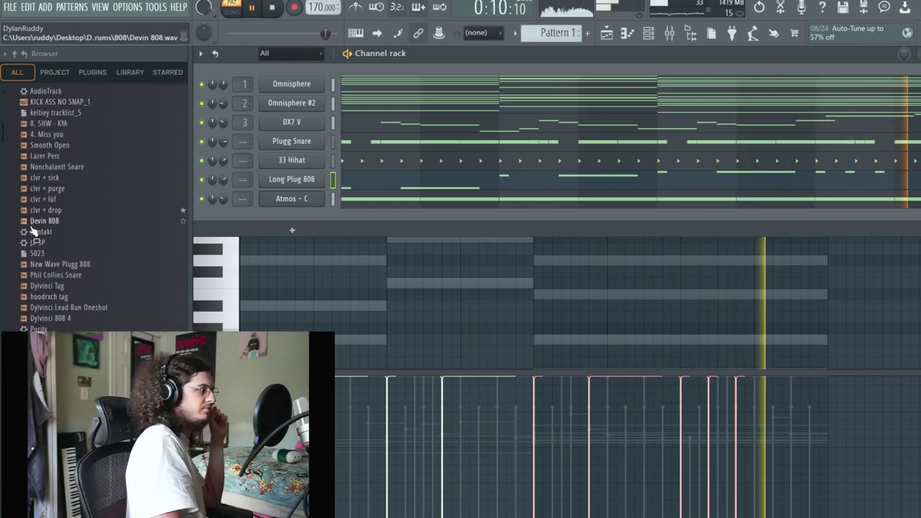
scroll(63, 286, down, 10)
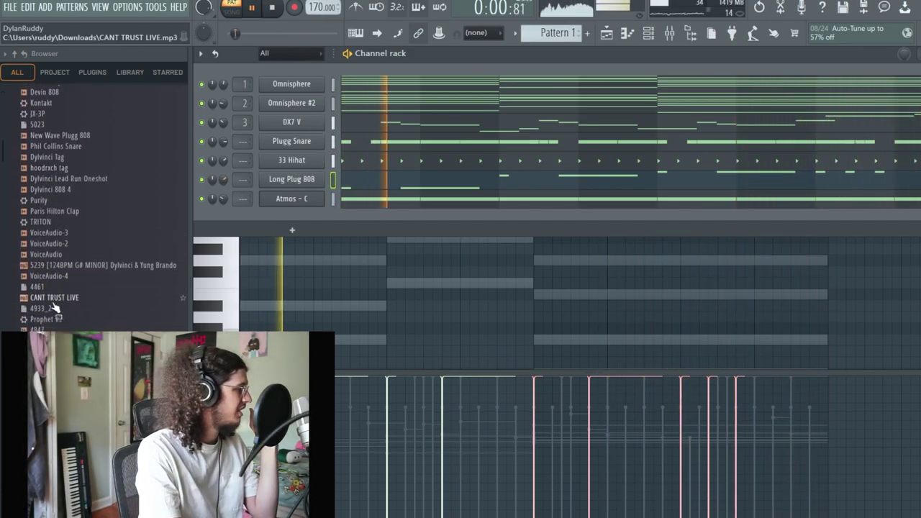
drag(64, 295, 460, 193)
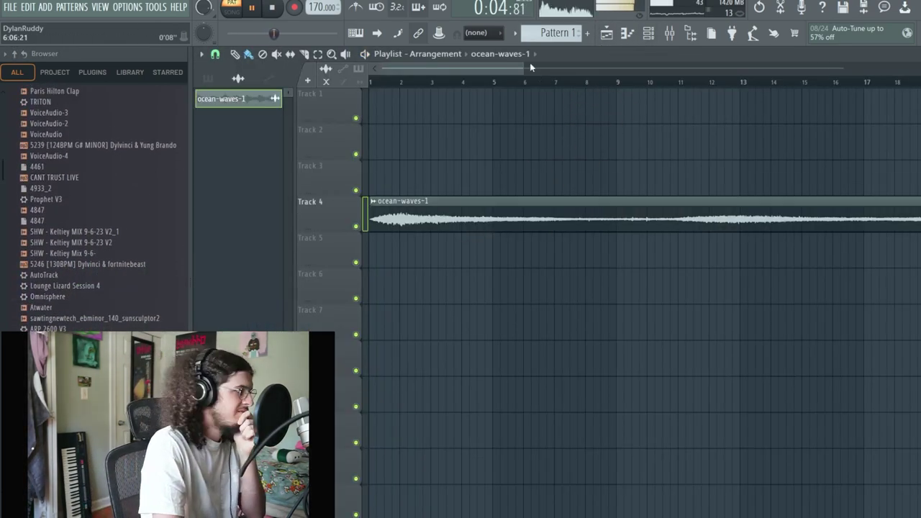
Step: Place Pattern 1 at the start of playlist track 1 and reduce the ocean-waves-1 clip gain to -21.4 dB
click(522, 98)
drag(547, 140, 371, 100)
key(space)
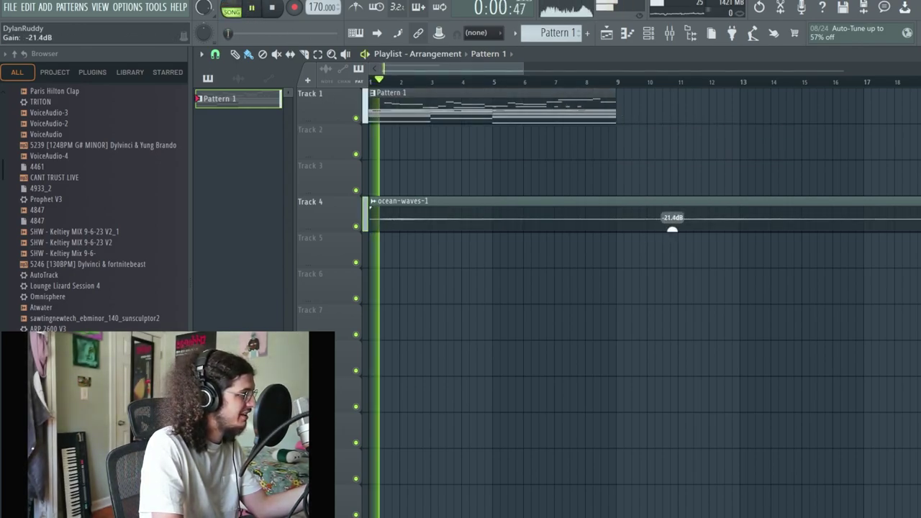
Step: Slice the ocean-waves-1 clip at bar 9, delete the remainder, and move the trimmed clip to track 10
click(617, 216)
key(ctrl+z)
click(216, 54)
click(230, 83)
click(624, 202)
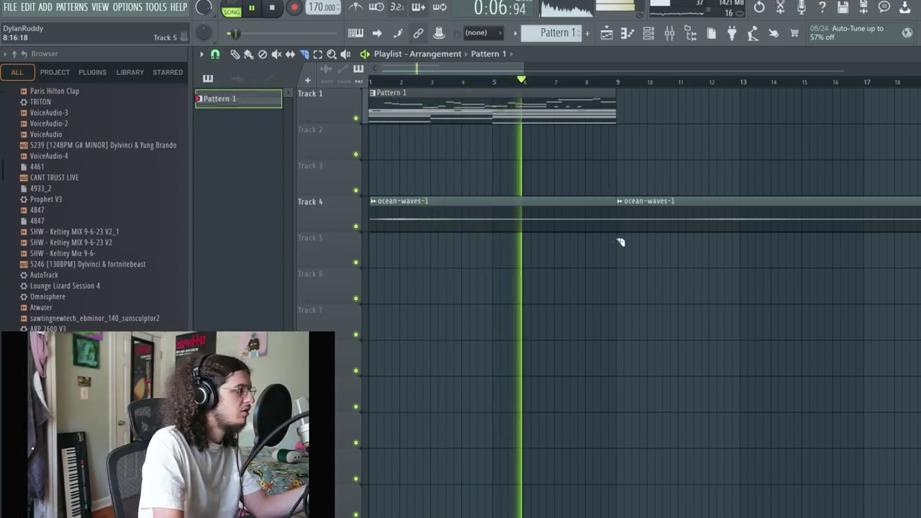
right_click(731, 206)
key(F6)
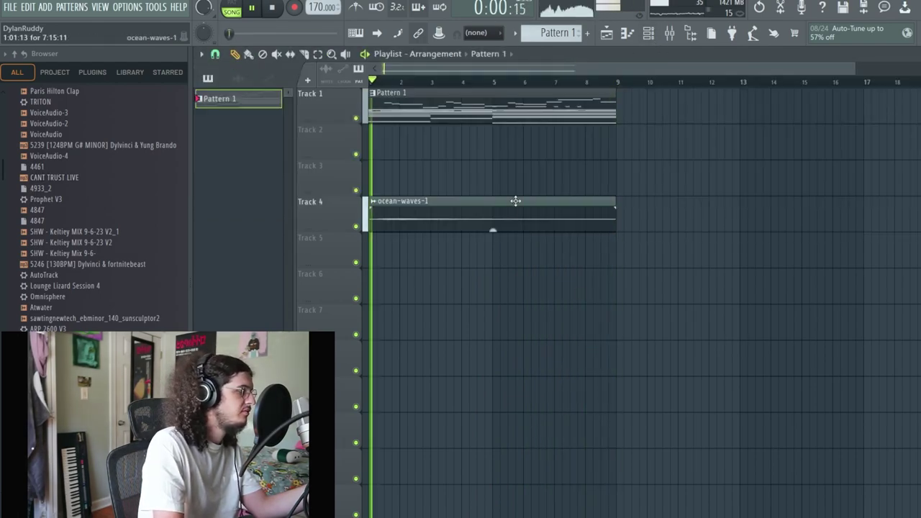
drag(514, 202, 514, 422)
Step: Show all channels in the channel rack and return the browser to the start of the recent files
key(F6)
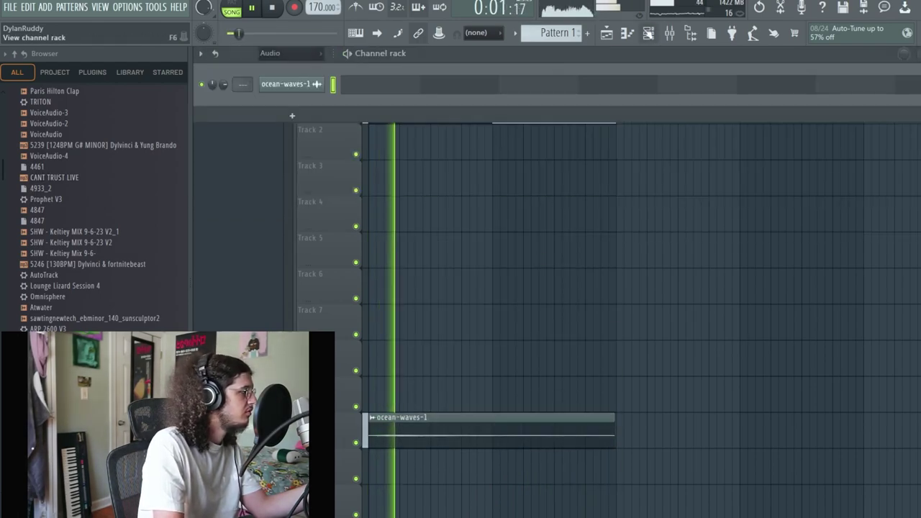
scroll(29, 191, up, 5)
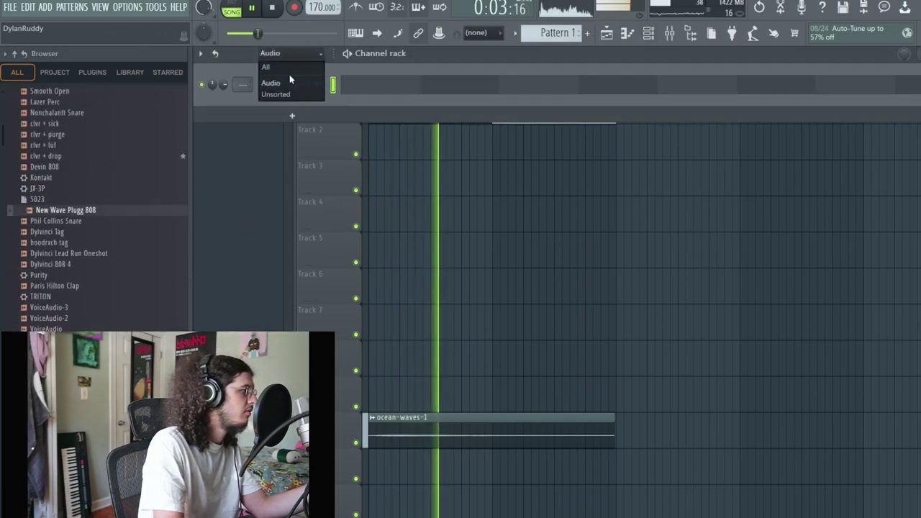
click(288, 74)
scroll(122, 169, up, 10)
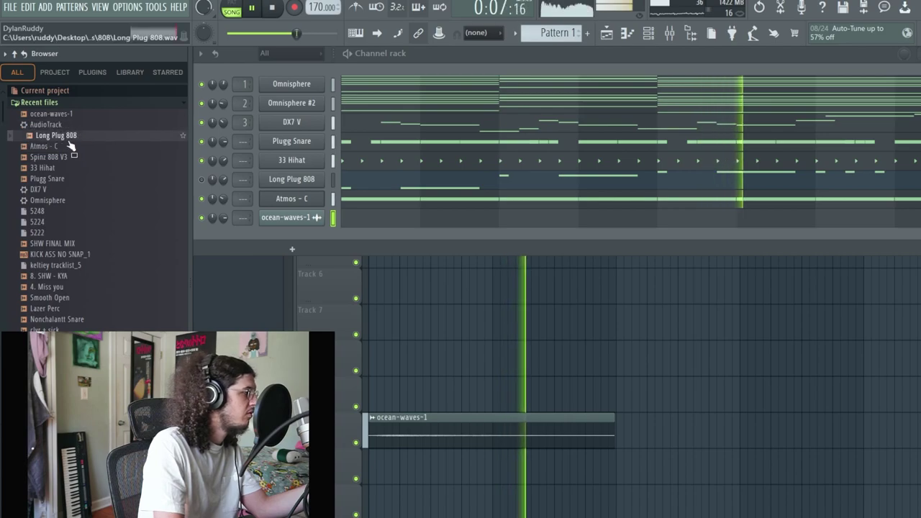
Step: Load Gross Beat into effect slot 7 of mixer Insert 1 and apply its Sidechain volume preset
click(669, 36)
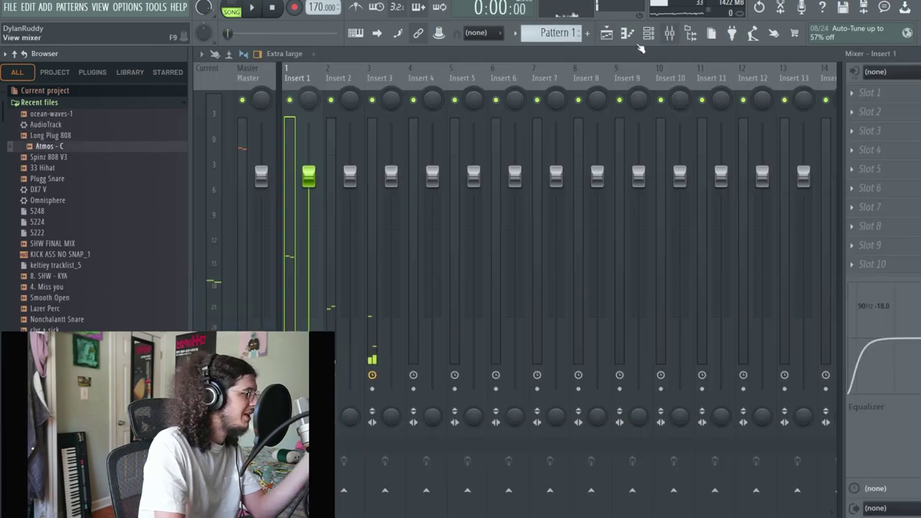
click(900, 208)
mouse_move(912, 222)
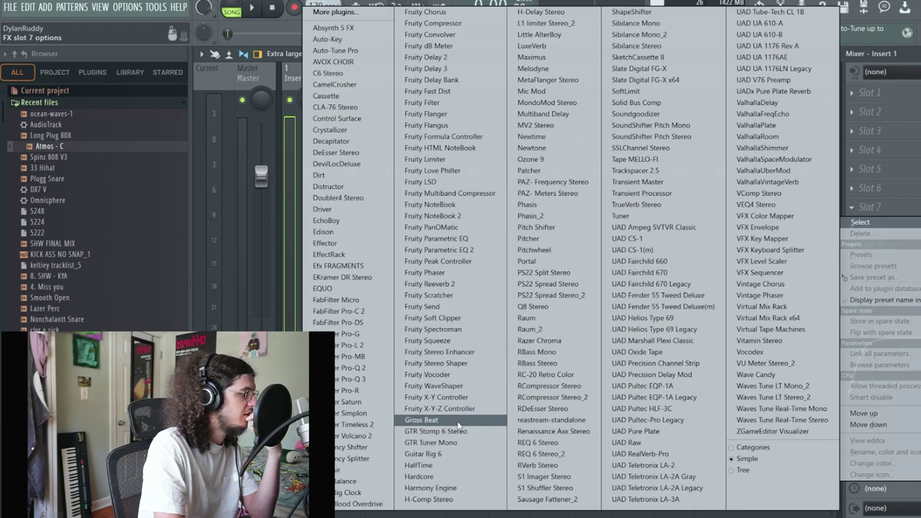
click(431, 421)
click(258, 415)
click(259, 404)
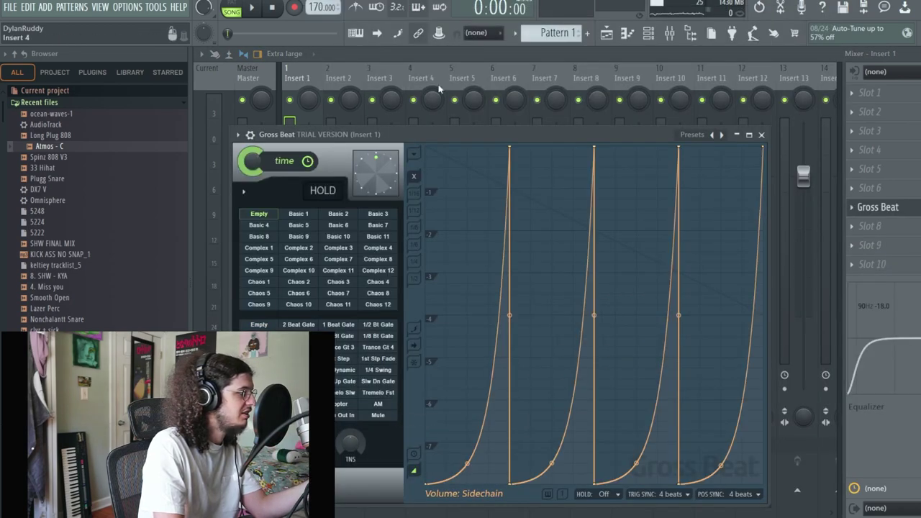
Step: Replace the Long Plug 808 sample with Spinz 808 V3 and unmute that channel
click(650, 36)
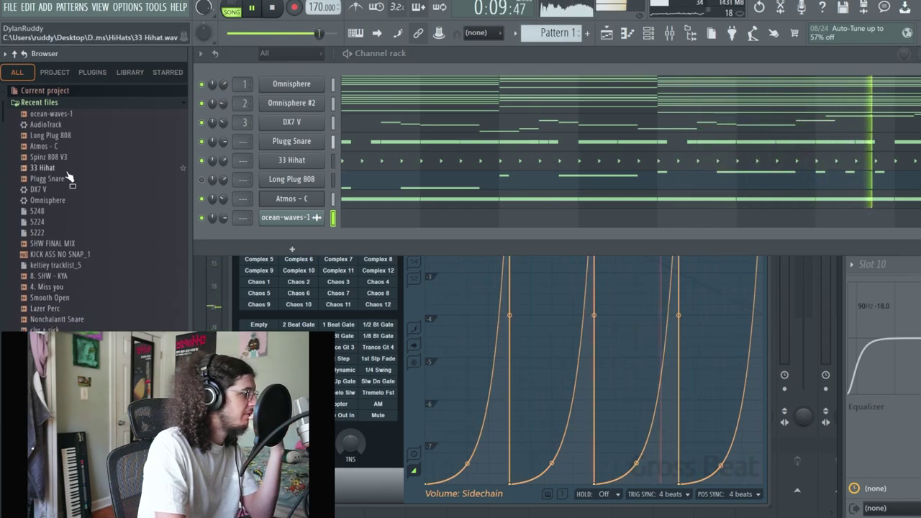
drag(63, 166, 291, 179)
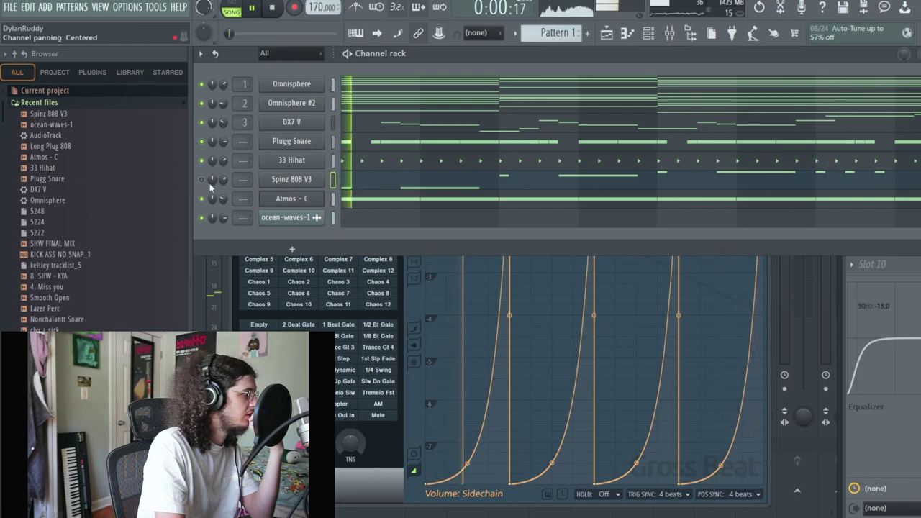
right_click(221, 183)
click(241, 190)
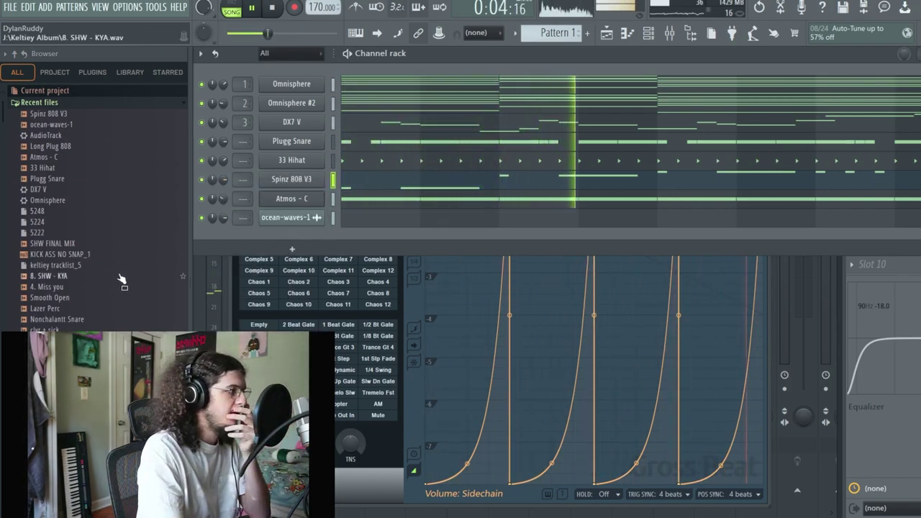
Step: Find the Low Tom sample among the recent files and add it as a new channel
scroll(119, 281, down, 10)
scroll(82, 273, down, 10)
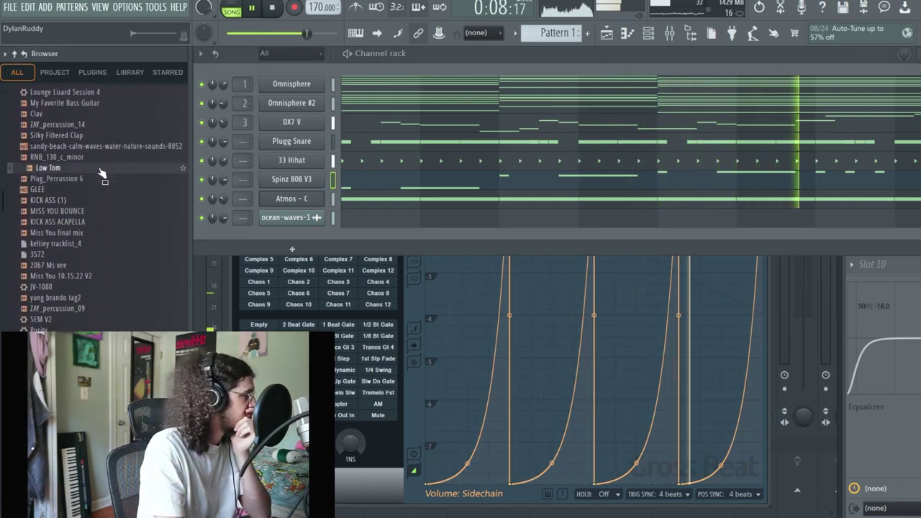
drag(384, 244, 410, 244)
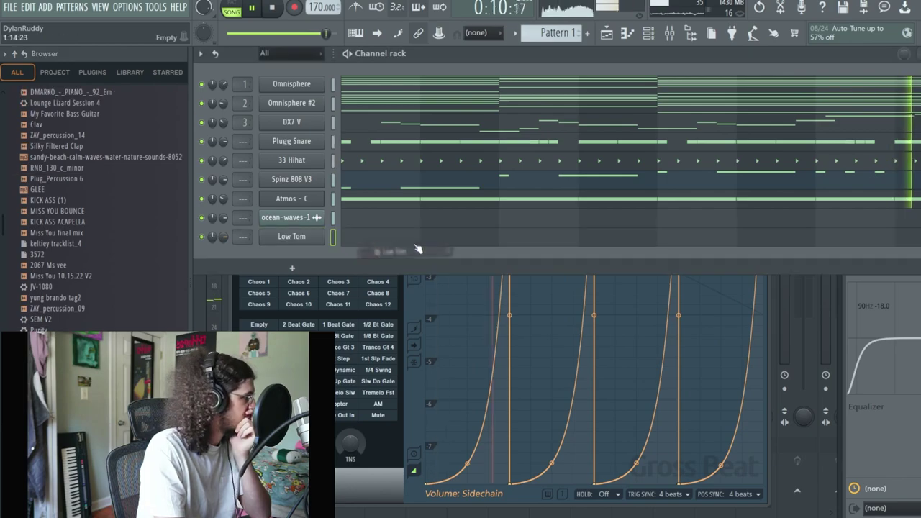
Step: Write three consecutive C5 notes for Low Tom at the end of bar 2 and three more at the end of bar 4
click(410, 240)
scroll(353, 256, up, 1)
ctrl+scroll(363, 244, up, 2)
click(362, 238)
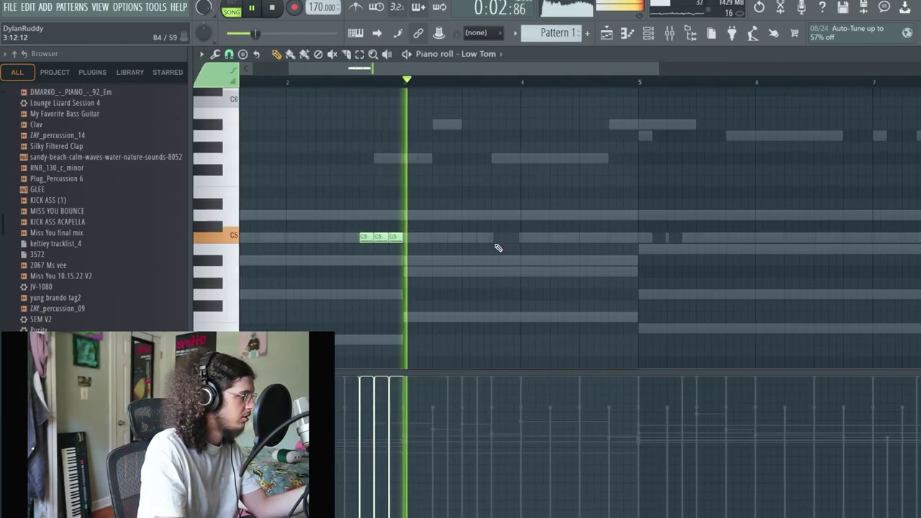
click(601, 239)
click(616, 238)
click(630, 238)
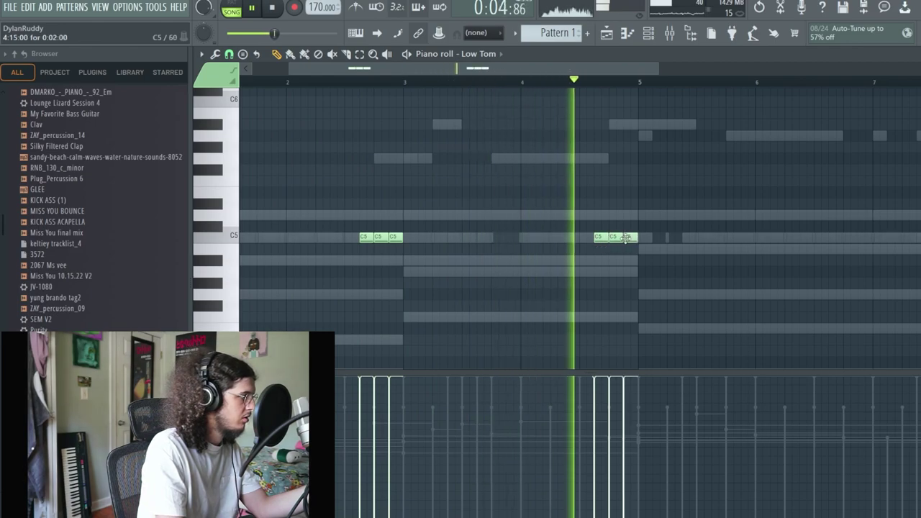
Step: Chop the first Low Tom note in bar 4 in half with the default pattern and duplicate the four-bar part into bars 5 to 8
ctrl+click(597, 237)
key(alt+u)
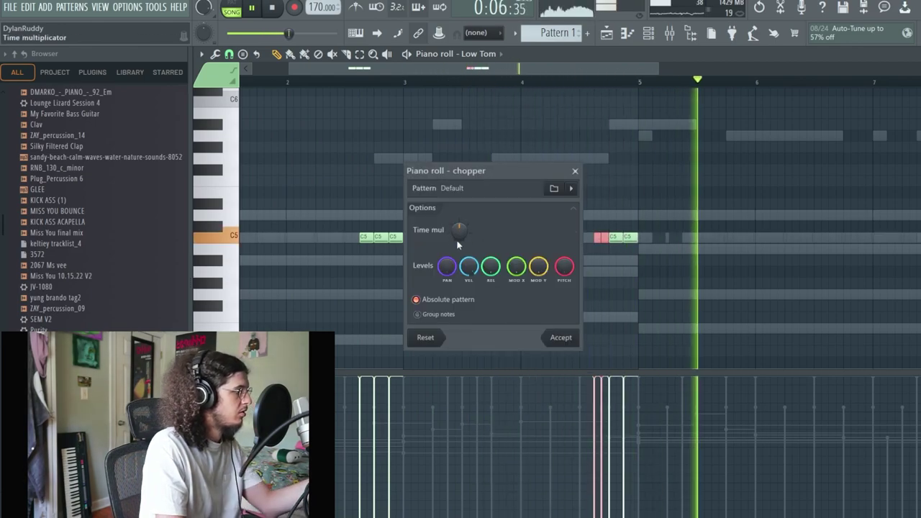
click(560, 336)
ctrl+scroll(566, 323, down, 3)
key(ctrl+b)
drag(506, 205, 604, 214)
click(637, 136)
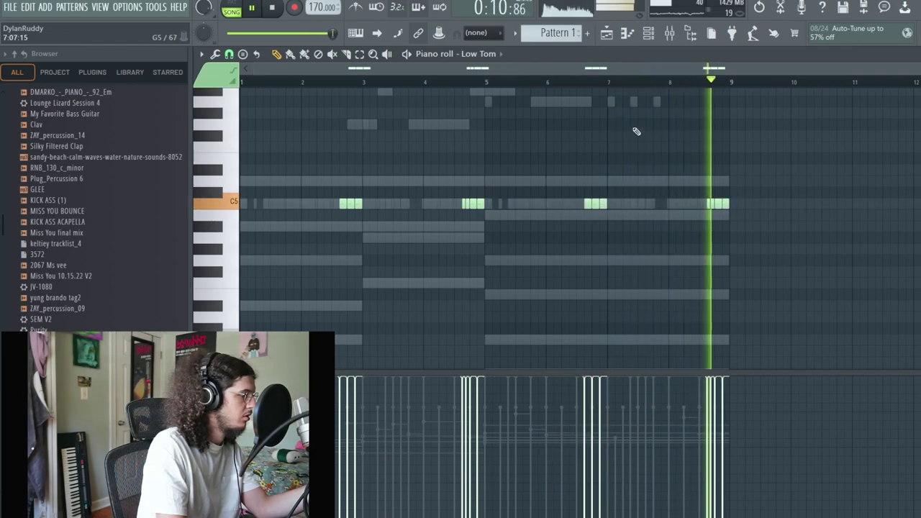
Step: Find the Lazer Perc sample among the recent files and add it as a new channel
click(657, 40)
scroll(78, 243, up, 10)
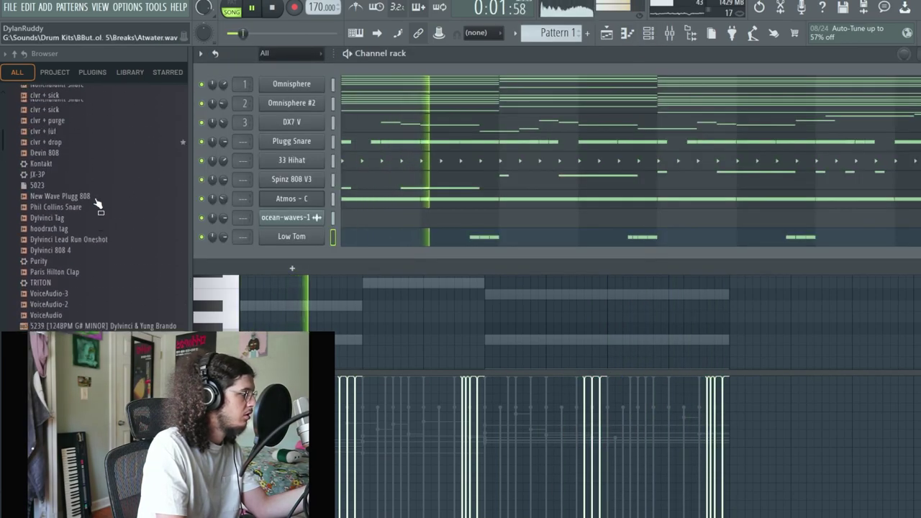
scroll(76, 284, up, 6)
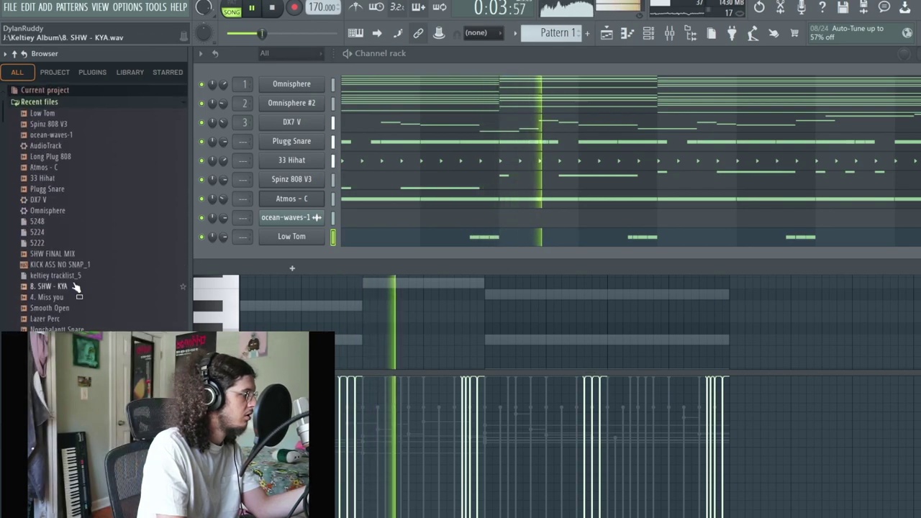
drag(72, 320, 342, 253)
Step: Write pairs of C5 notes for Lazer Perc early in bars 1 and 2, and chop the first bar 2 note in half
click(364, 257)
key(space)
click(257, 213)
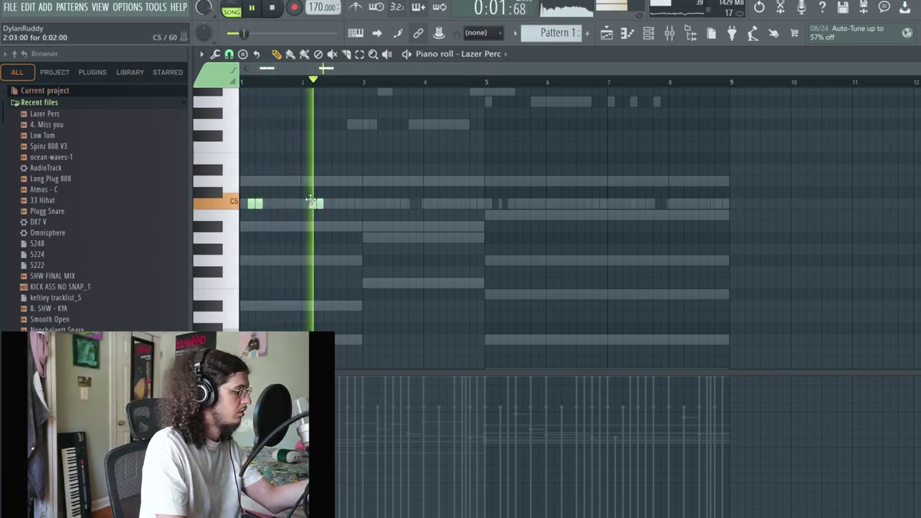
key(alt+u)
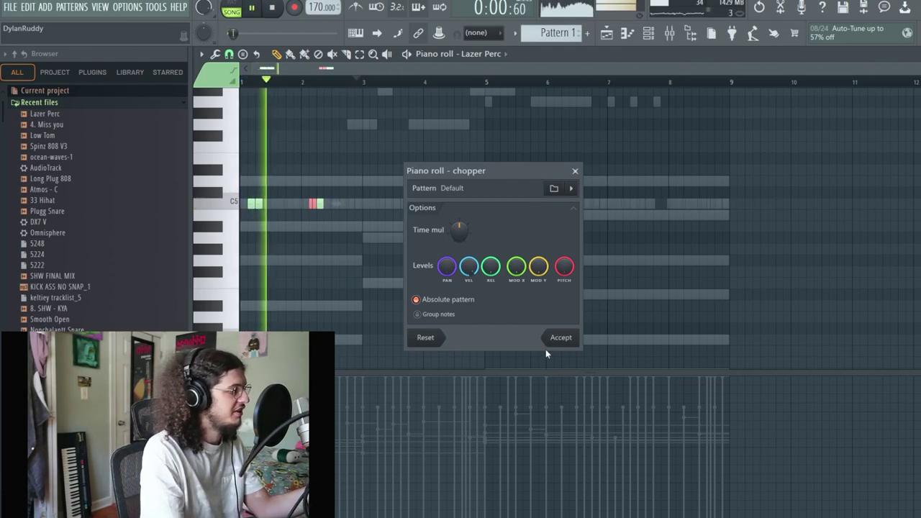
click(554, 337)
Step: Copy the two-bar Lazer Perc part into bars 3 and 4 and add one extra C5 note after the bar 4 group
drag(331, 204, 379, 204)
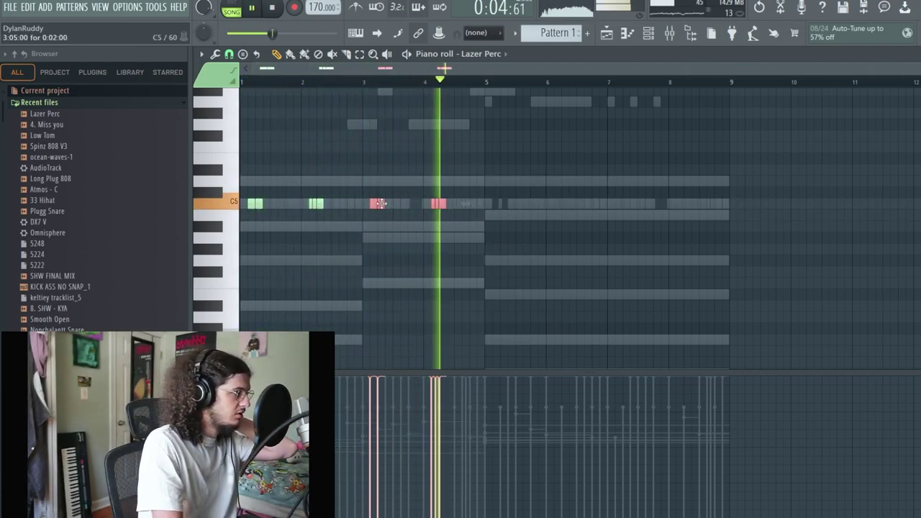
click(464, 204)
click(477, 204)
right_click(477, 203)
right_click(468, 205)
click(449, 204)
key(space)
key(space)
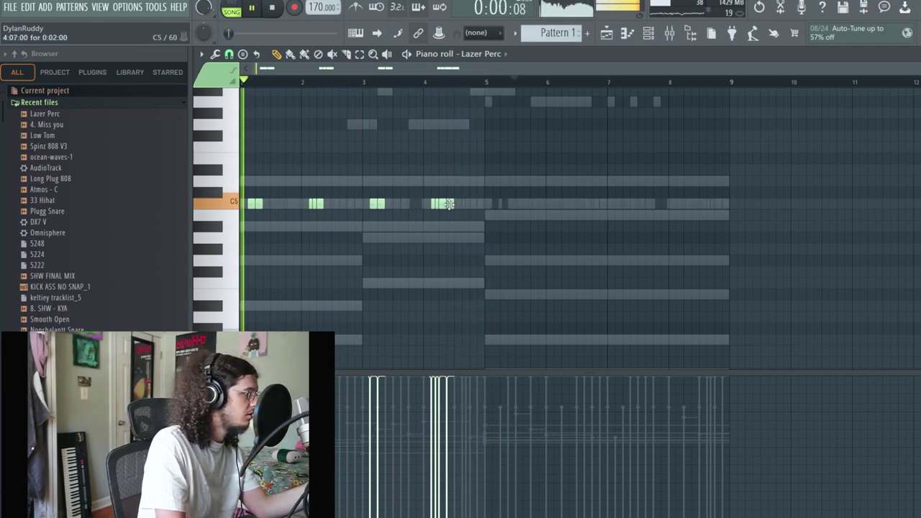
Step: Duplicate the four-bar Lazer Perc part into bars 5 to 8
key(ctrl+b)
drag(458, 204, 496, 204)
right_click(488, 159)
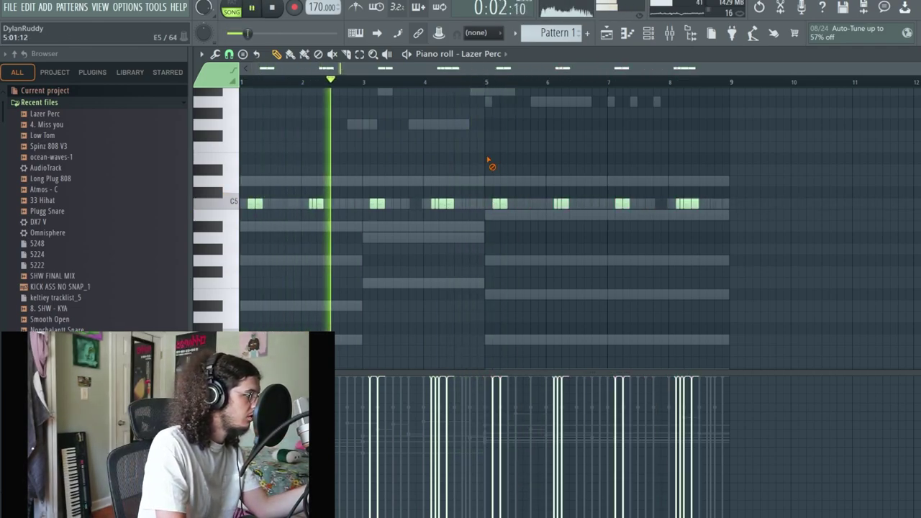
Step: Add the Smooth Open sample as a new channel and fill its steps with two evenly spaced hits per bar
click(650, 32)
drag(55, 319, 328, 275)
right_click(328, 274)
click(468, 310)
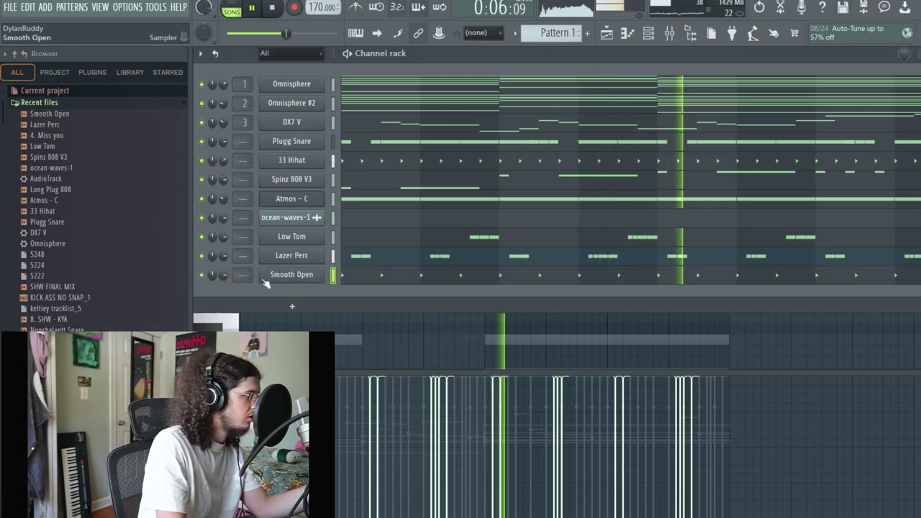
right_click(286, 278)
click(342, 350)
Step: Shorten the Smooth Open sample length to about 65% in its sampler settings
click(314, 278)
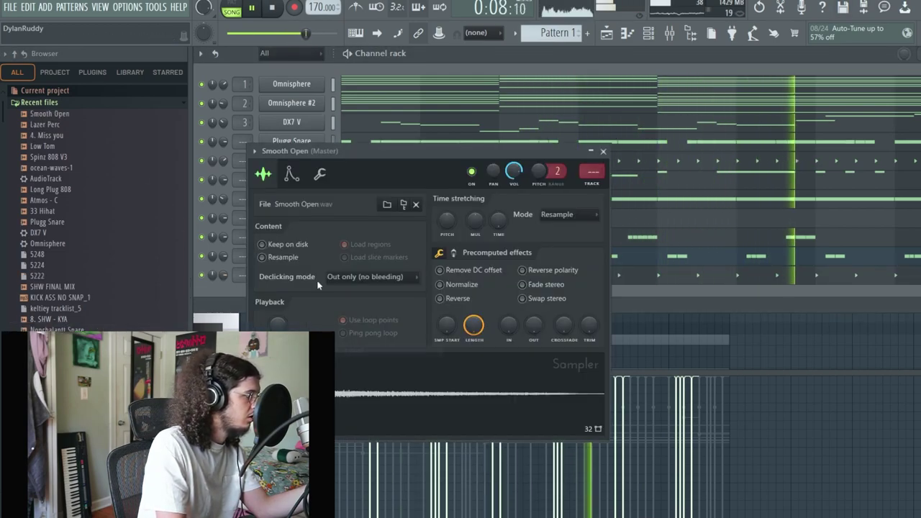
drag(474, 326, 474, 331)
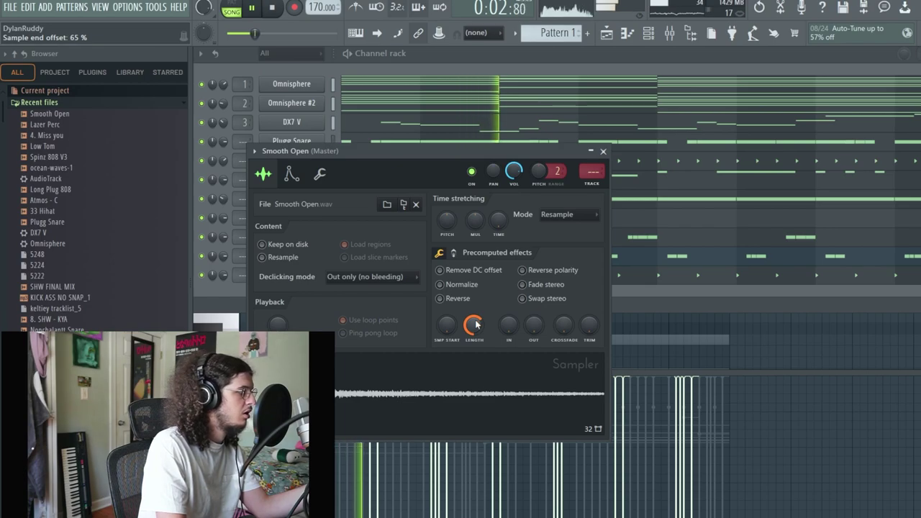
click(498, 55)
Step: Add the Dylvinci Lead Run Oneshot sample as a new channel, place a C#5 note at bar 1 and audition other pitches
scroll(87, 321, down, 4)
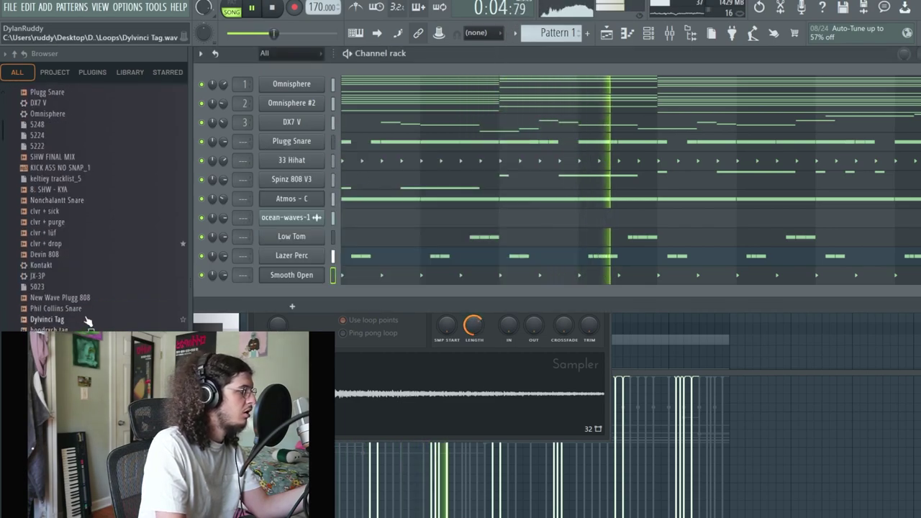
drag(294, 308, 295, 307)
key(F7)
click(244, 192)
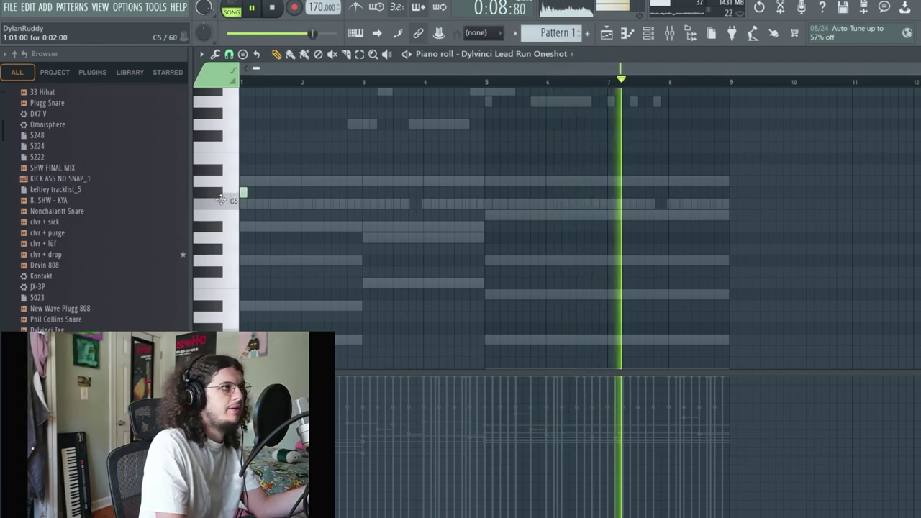
drag(221, 200, 223, 169)
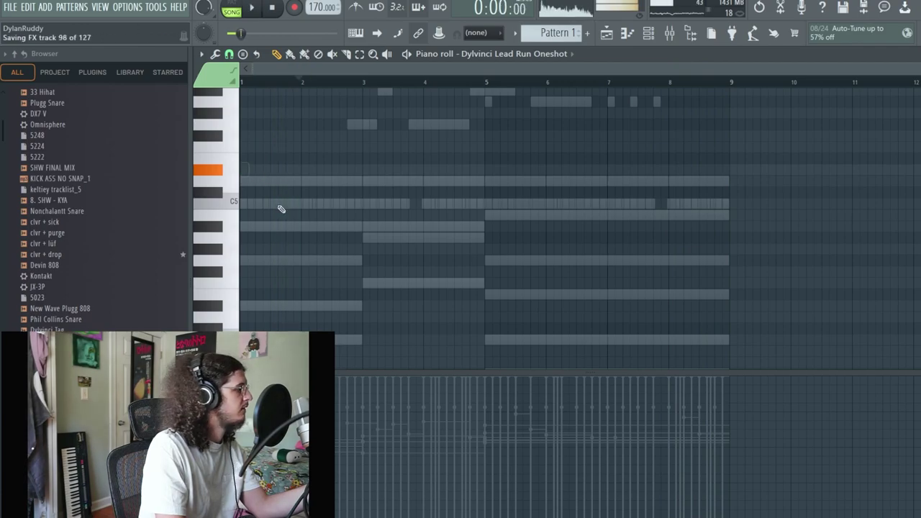
Step: Replace the Dylvinci Lead Run Oneshot note at bar 1 with an A#4 note at the start of bar 5
click(648, 34)
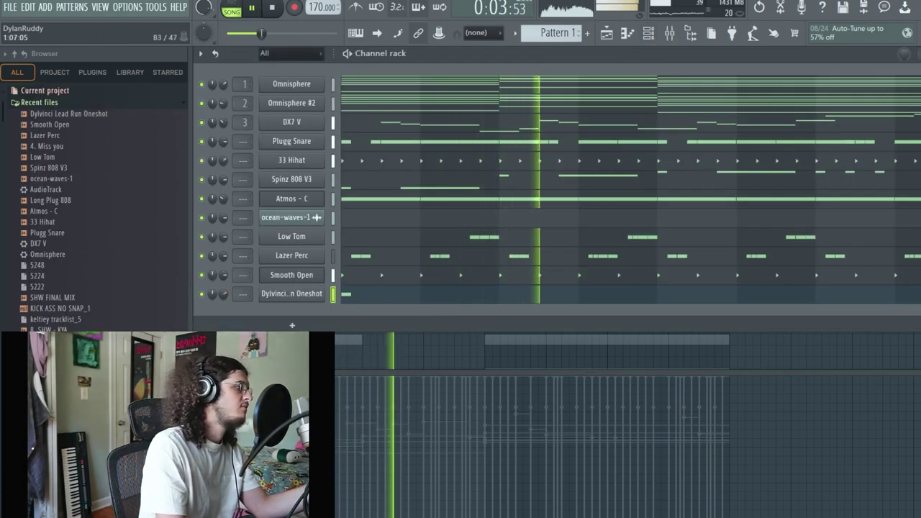
key(F7)
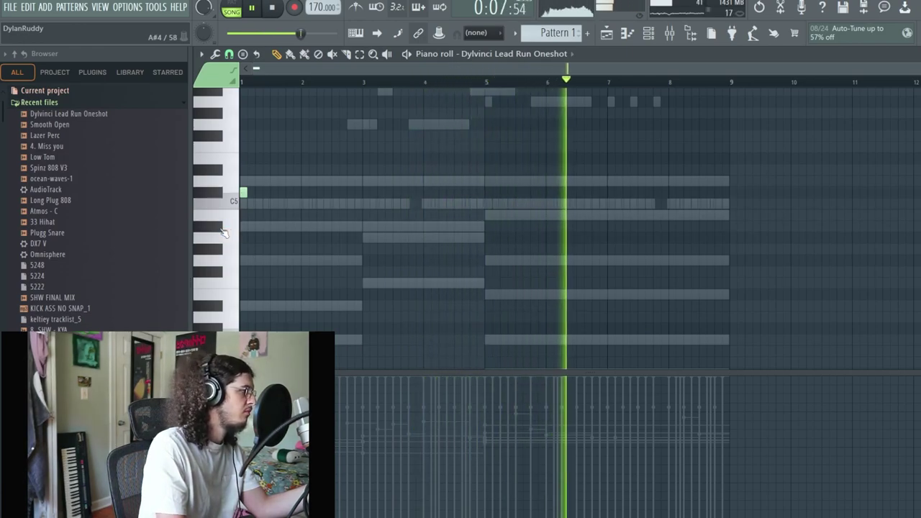
click(487, 226)
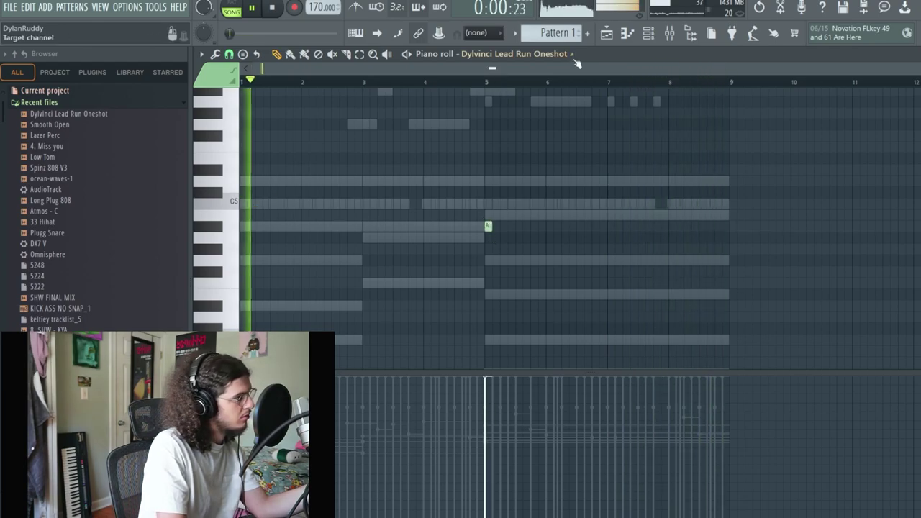
Step: Check the mixer levels, mute the Spinz 808 V3 channel and add a second DX7 V instrument channel
click(625, 40)
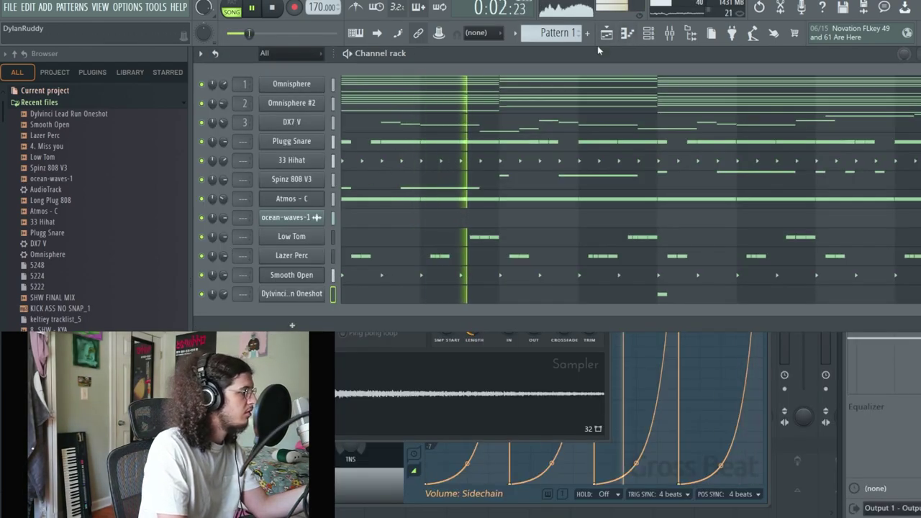
key(F9)
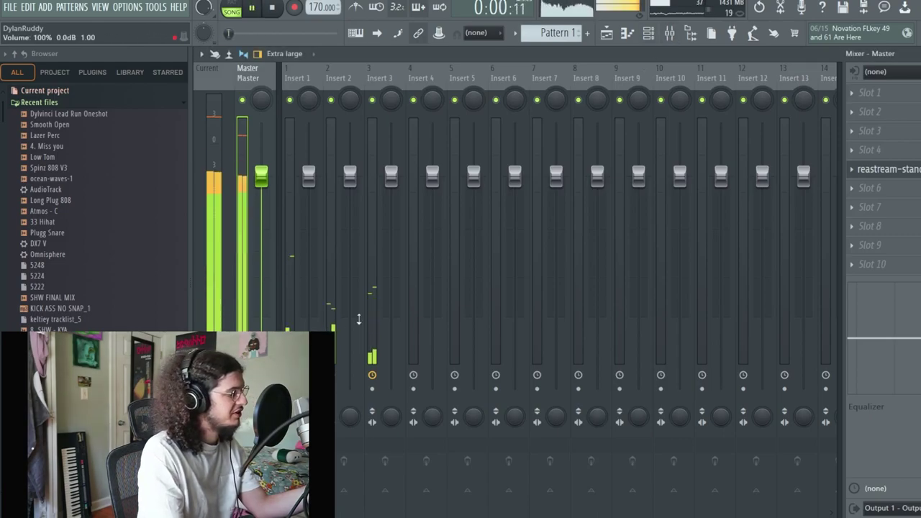
click(649, 36)
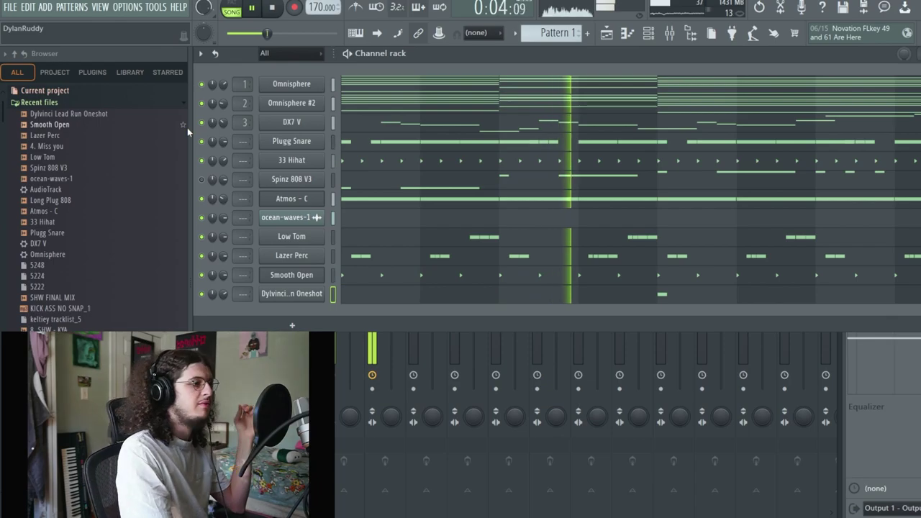
drag(103, 252, 318, 315)
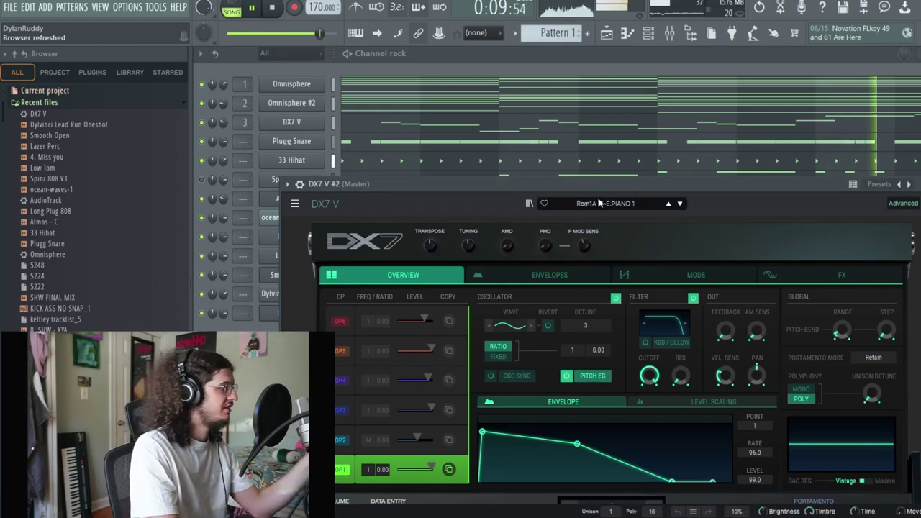
Step: Choose a different preset in the second DX7 V, paste the Omnisphere chord notes into its channel and check them in the piano roll
click(599, 203)
mouse_move(586, 269)
click(702, 283)
click(341, 85)
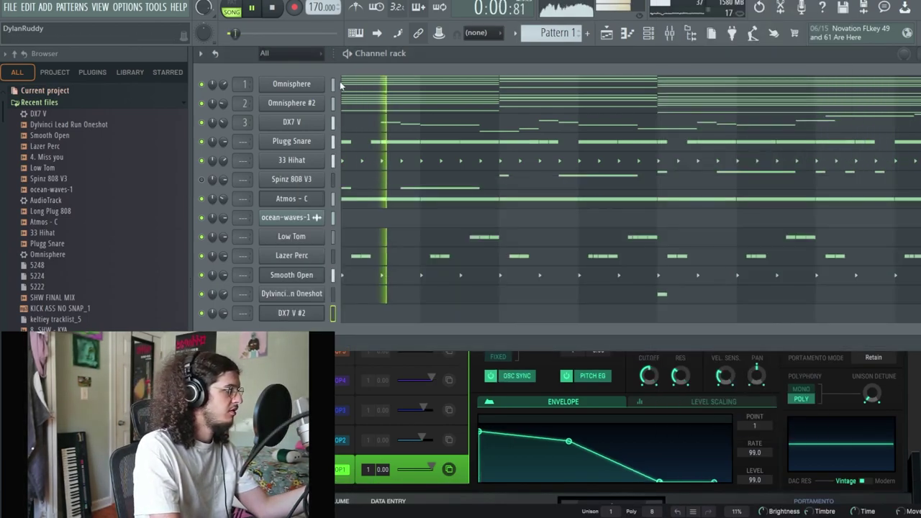
key(ctrl+v)
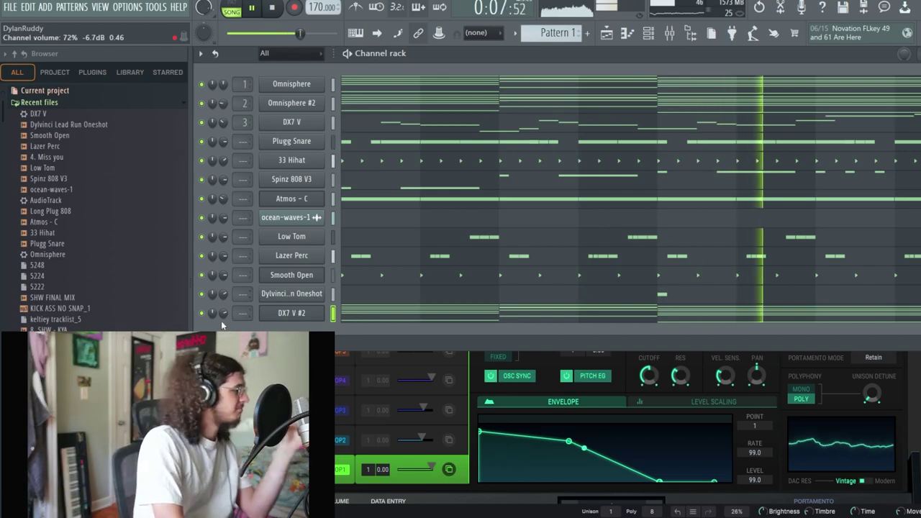
click(435, 315)
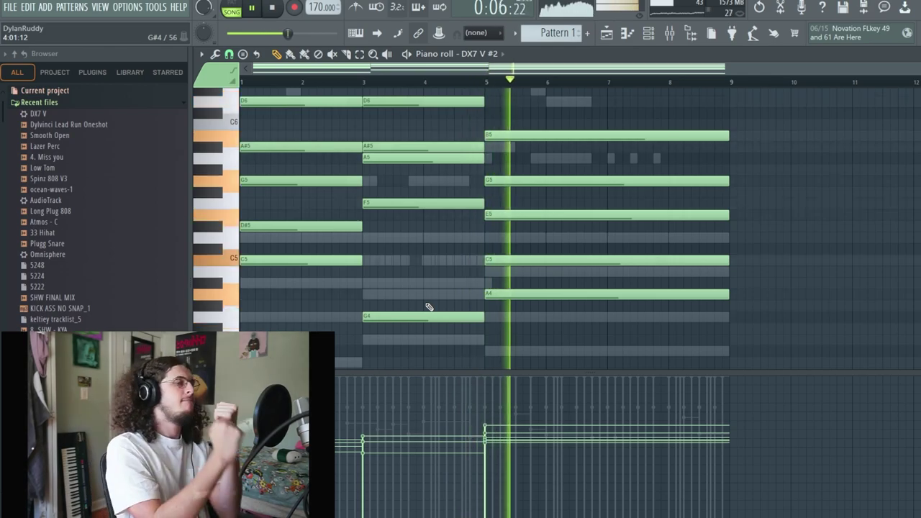
click(668, 35)
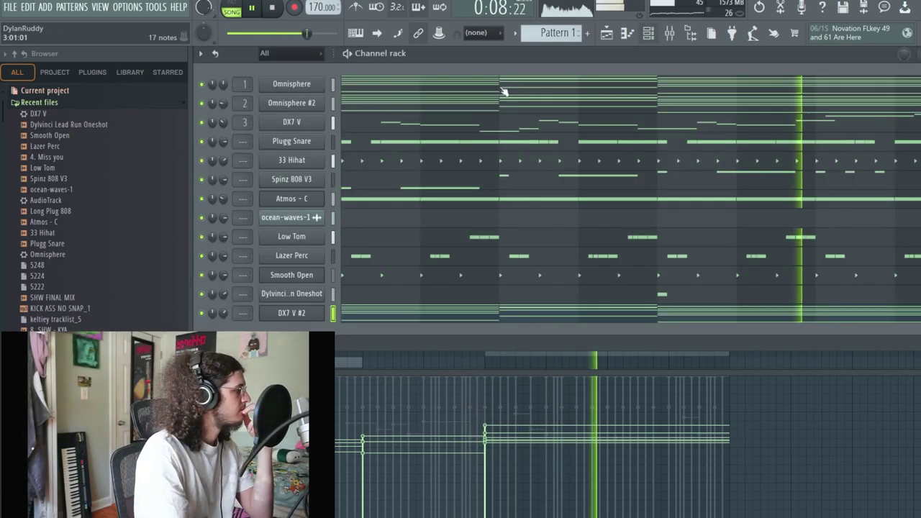
Step: Add a Lounge Lizard Session 4 channel using the 17. Dylvinci program and record a melodic part into the pattern through to bar 9
scroll(90, 310, down, 8)
scroll(90, 310, down, 6)
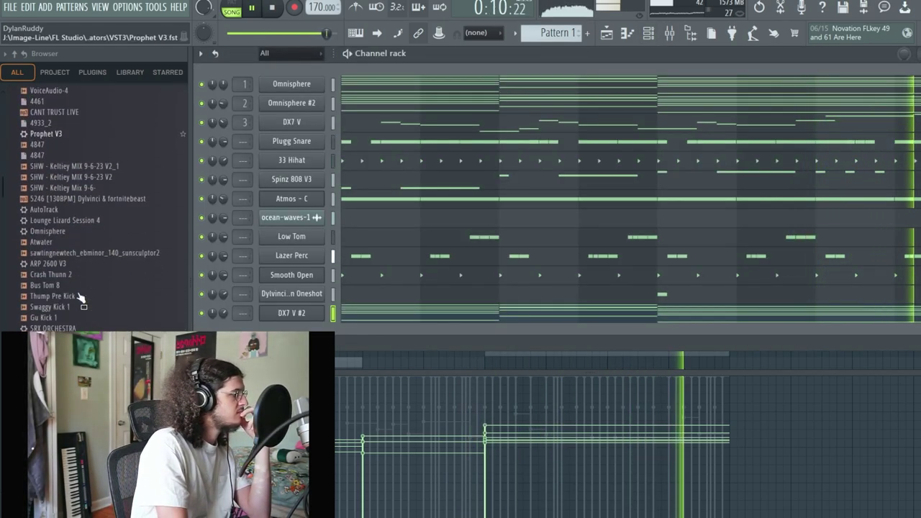
drag(79, 181, 292, 326)
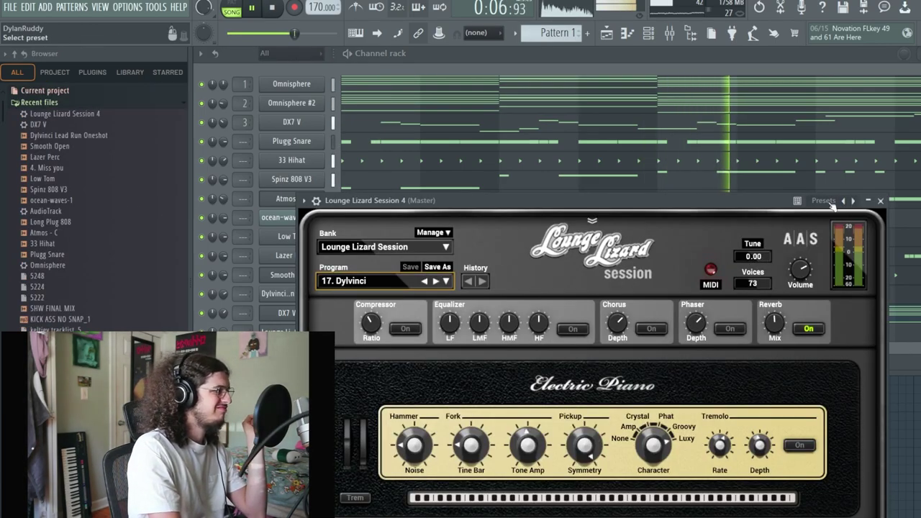
click(881, 203)
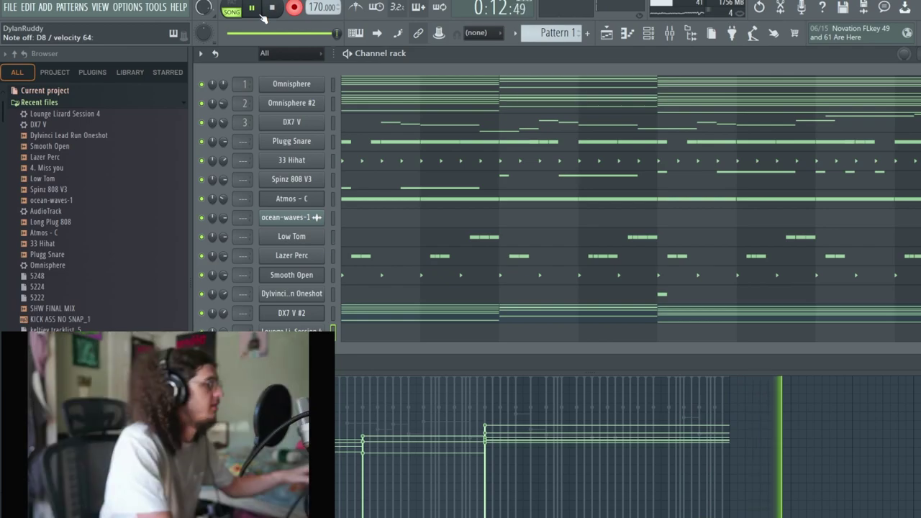
click(266, 7)
click(516, 335)
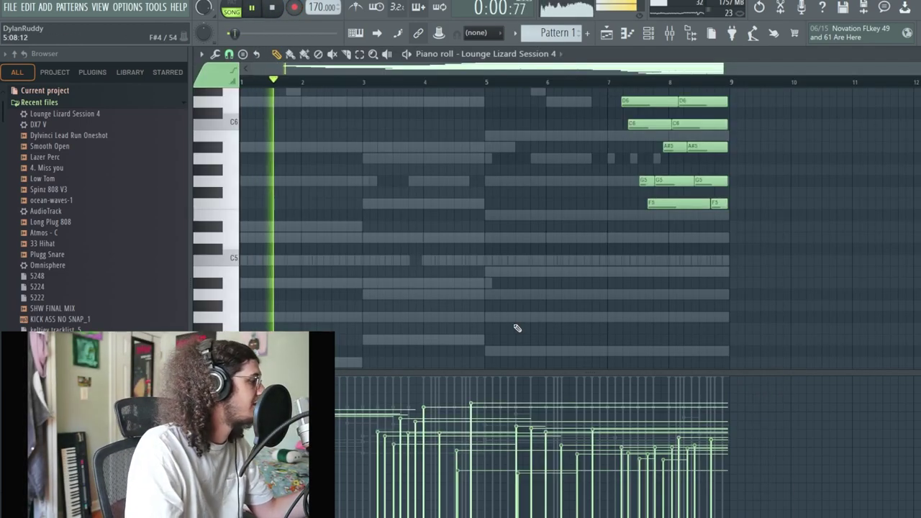
key(Escape)
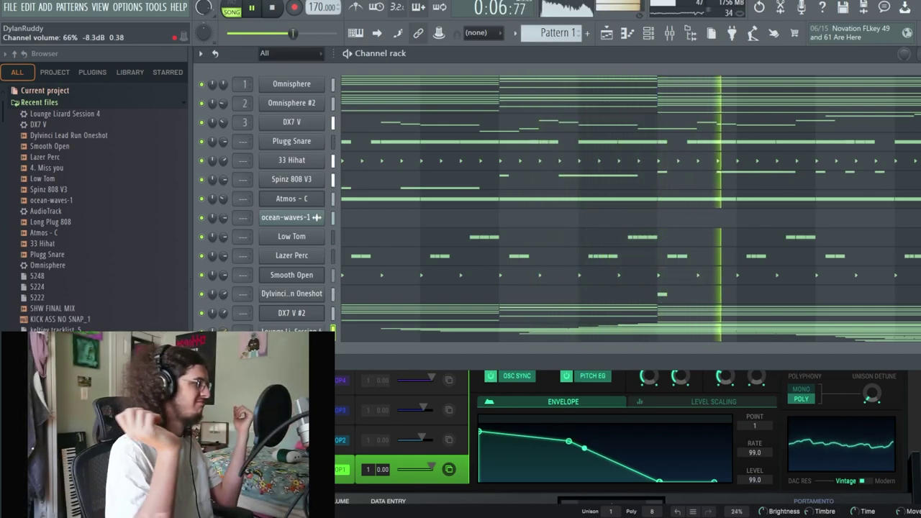
Step: Transpose all of Pattern 1 and play it back in the new key
scroll(72, 317, down, 15)
scroll(72, 322, down, 10)
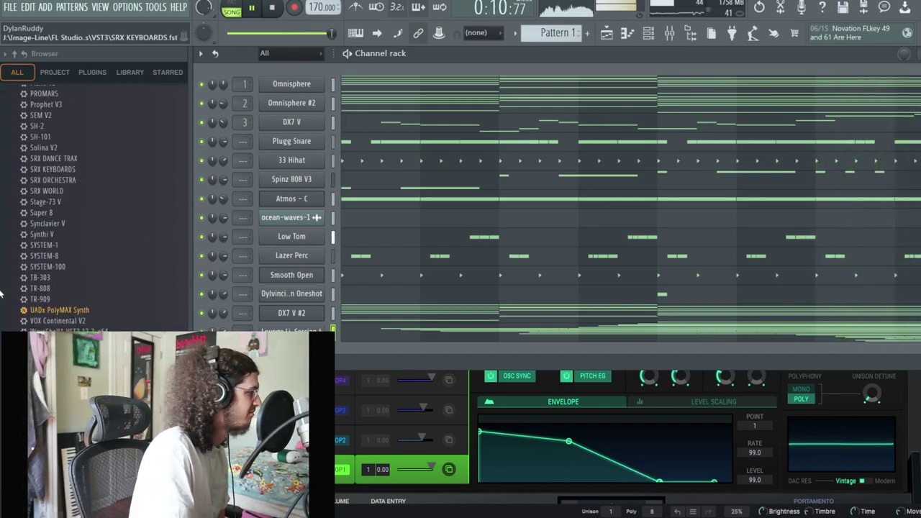
click(516, 33)
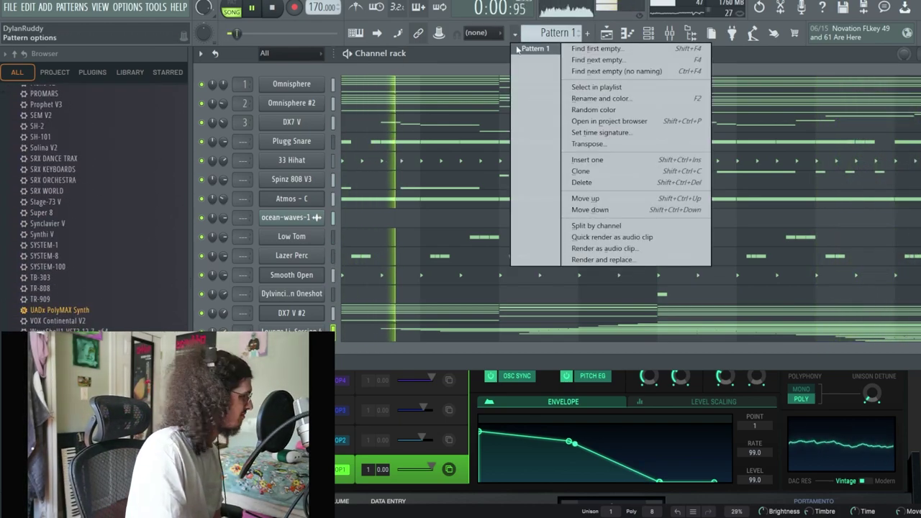
click(575, 145)
key(Return)
key(space)
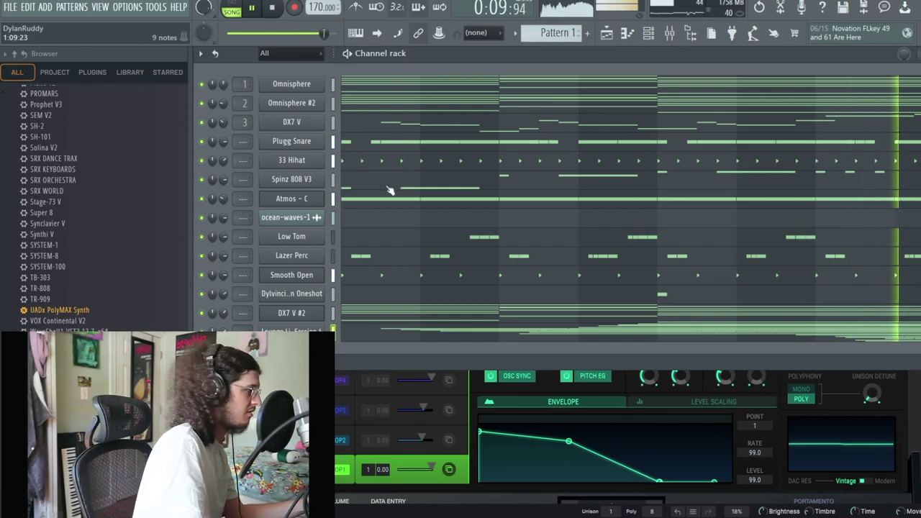
Step: Replace the Spinz 808 V3 sample with Devin 808 from the Dylvinci Kit Vol. 5 drums, keeping the existing 808 notes
scroll(94, 216, down, 5)
click(33, 280)
drag(50, 313, 297, 181)
right_click(297, 181)
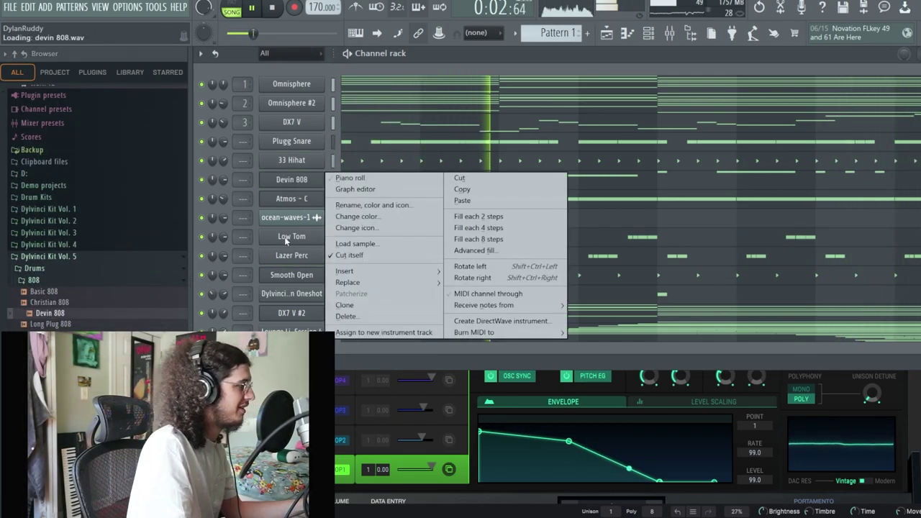
click(254, 297)
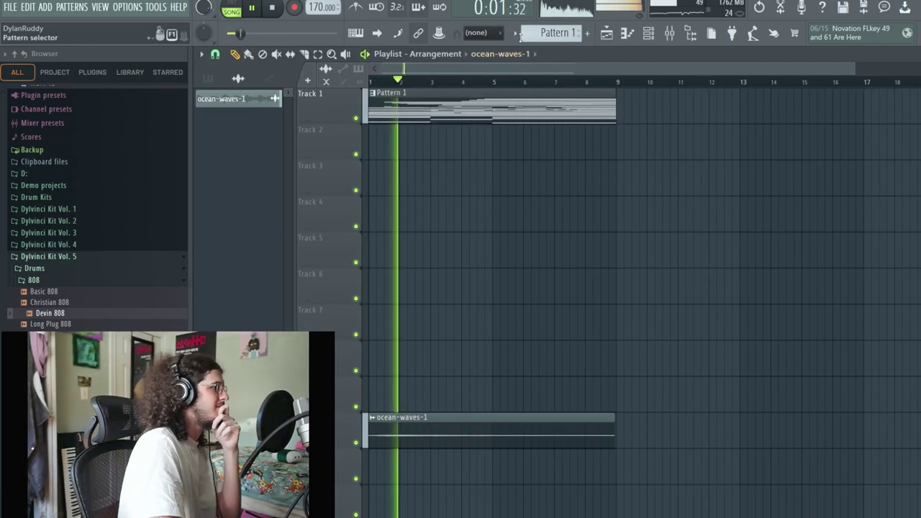
Step: Transpose the whole of Pattern 1 to another key and listen to it with the Devin 808
click(515, 33)
key(Escape)
click(648, 33)
click(515, 33)
click(634, 144)
key(Return)
key(space)
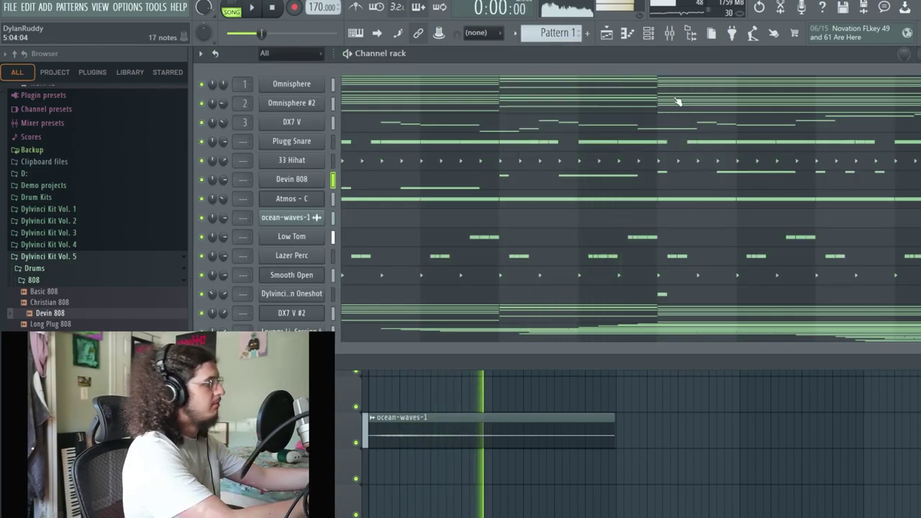
key(space)
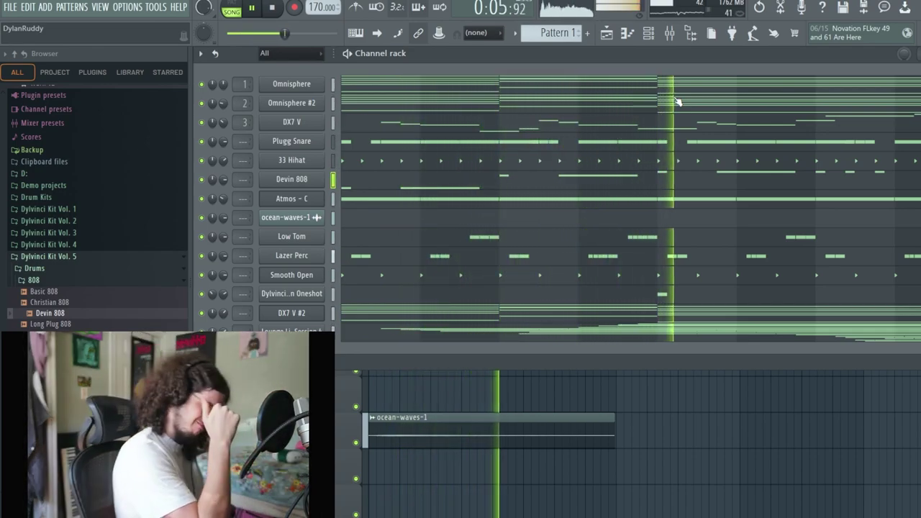
Step: Transpose Pattern 1 again to try another key, finishing with a shift of +1 semitone
click(515, 33)
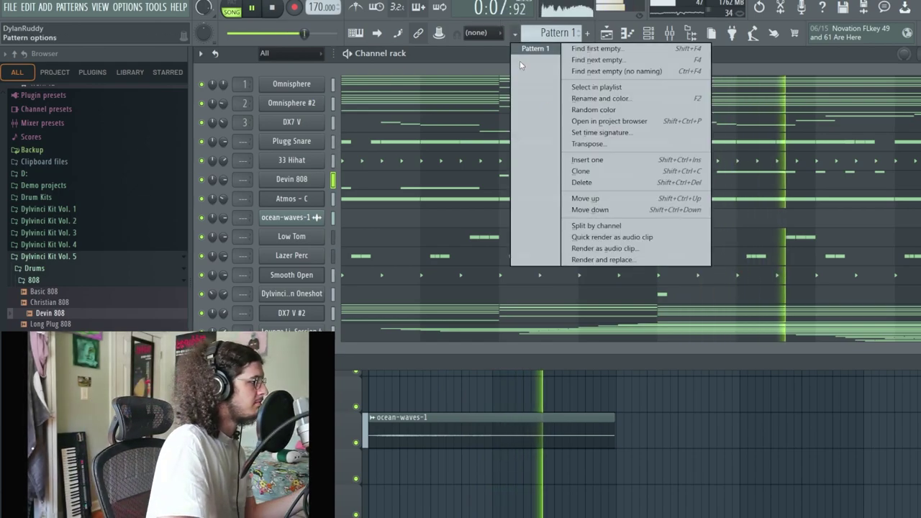
click(596, 145)
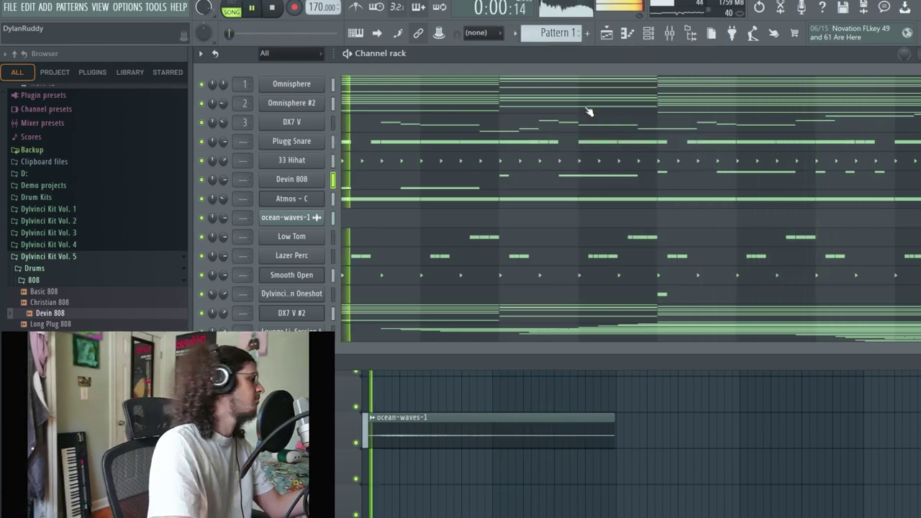
click(515, 32)
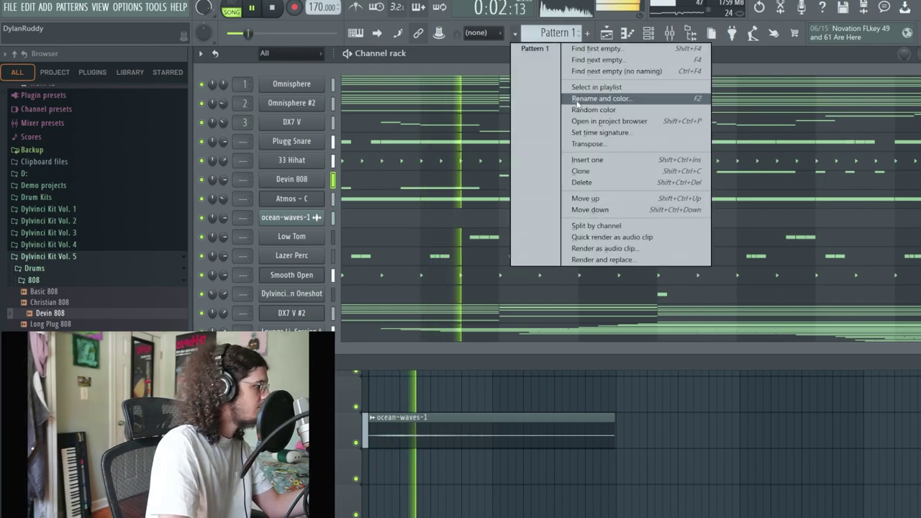
click(609, 145)
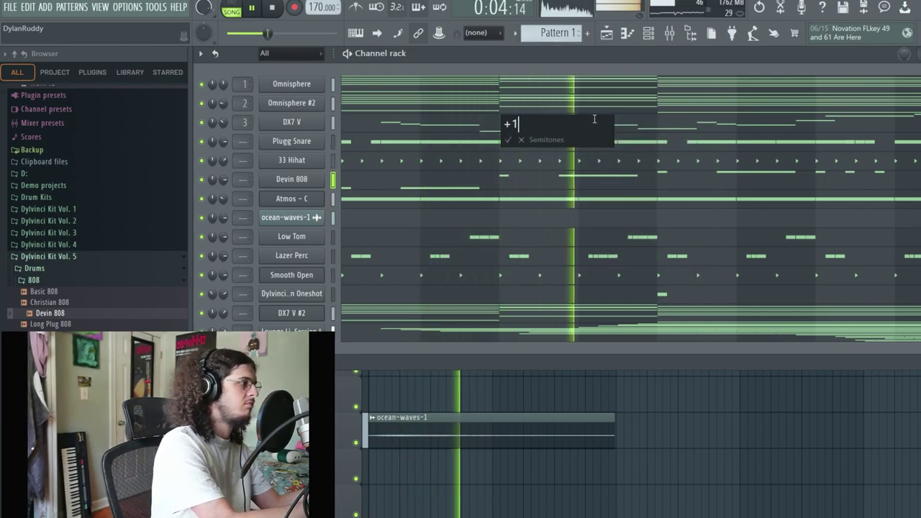
key(Return)
Step: Move the ocean-waves-1 clip further down the playlist and split Pattern 1 by channel
click(394, 461)
drag(492, 432, 492, 517)
scroll(456, 183, up, 3)
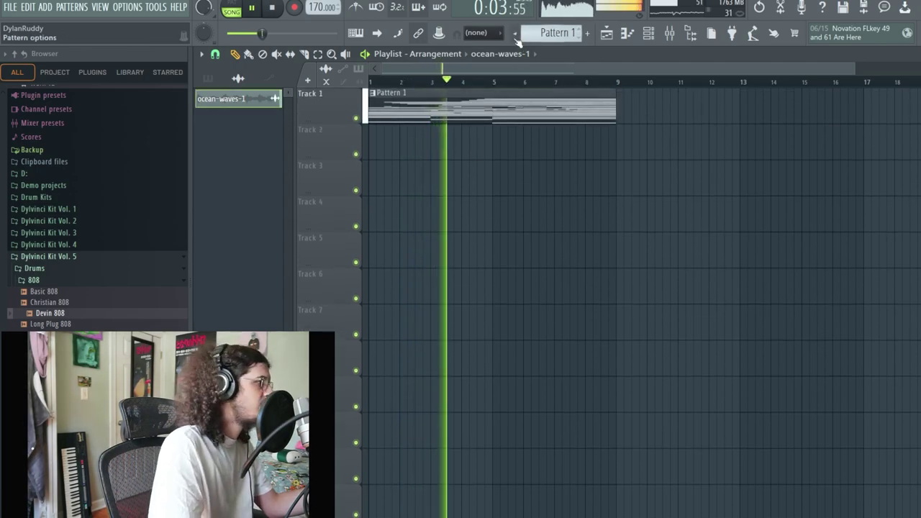
click(515, 33)
click(562, 227)
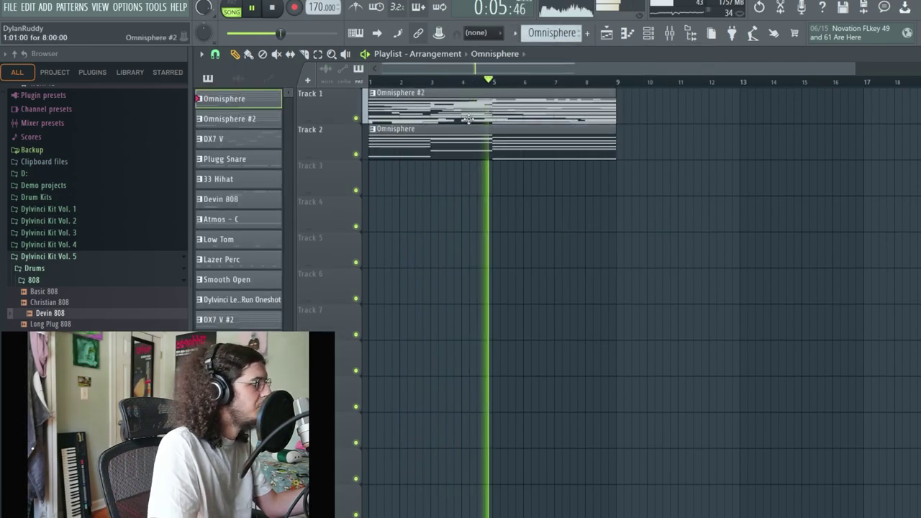
Step: Place the DX7 V clip on track 3, Omnisphere #2 on track 4, Devin 808 on track 8, Plugg Snare on 9 and 33 Hihat on 10
drag(469, 121, 452, 221)
drag(453, 121, 429, 192)
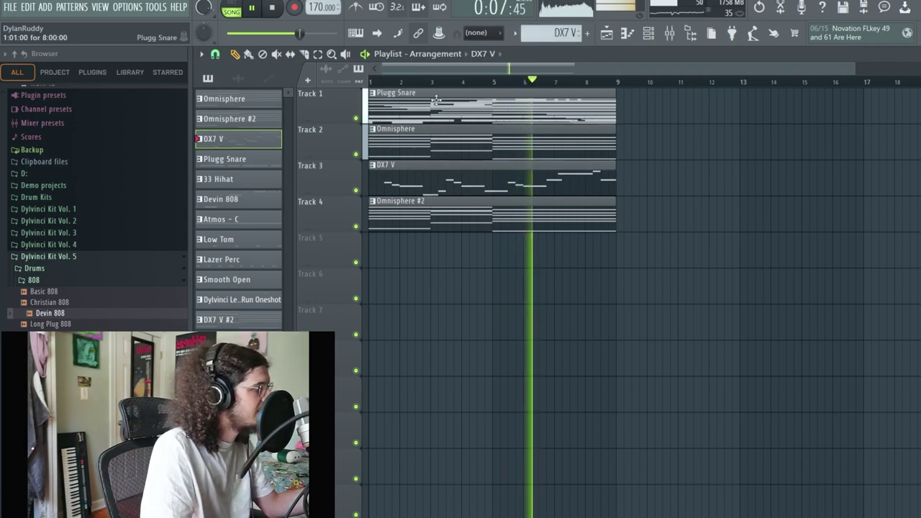
drag(436, 97, 436, 314)
drag(436, 97, 432, 350)
drag(462, 95, 434, 353)
drag(436, 319, 436, 391)
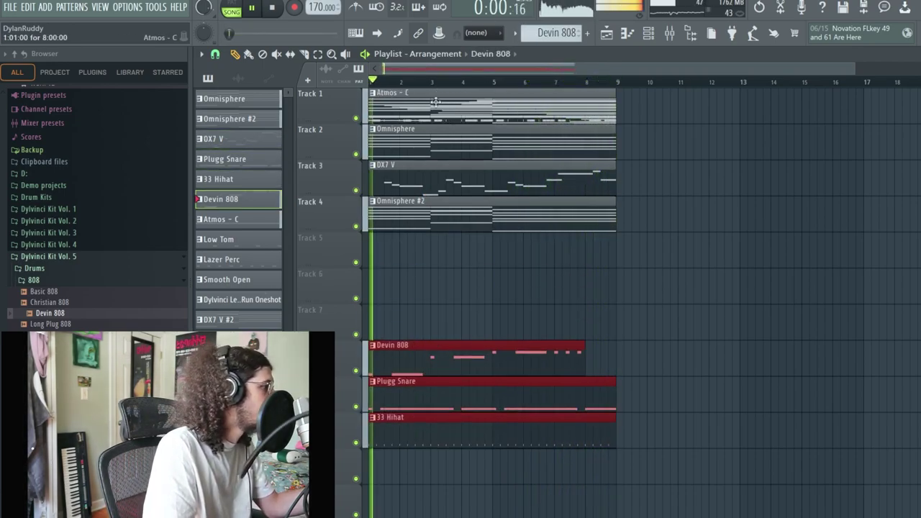
Step: Move the Atmos - C clip to track 5 and line up Low Tom, Lazer Perc and Smooth Open beneath the 33 Hihat
drag(403, 97, 403, 267)
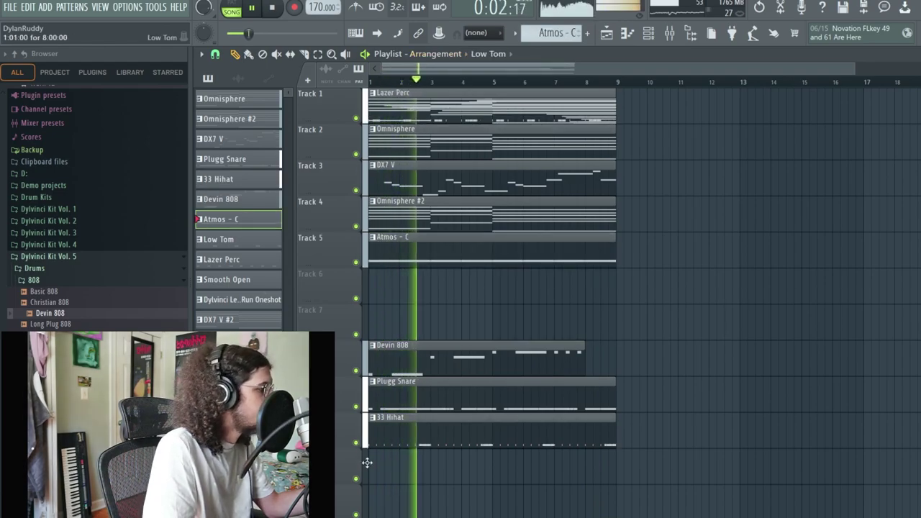
drag(368, 454, 367, 468)
drag(432, 101, 432, 497)
drag(477, 101, 477, 514)
drag(390, 515, 408, 480)
Step: Arrange Omnisphere on track 1, Lounge Lizard Session 4 on track 2, Dylvinci Lead Run Oneshot on track 6 and DX7 V #2 on track 7
scroll(438, 179, up, 2)
drag(425, 104, 668, 154)
drag(443, 141, 438, 98)
key(space)
drag(672, 147, 432, 152)
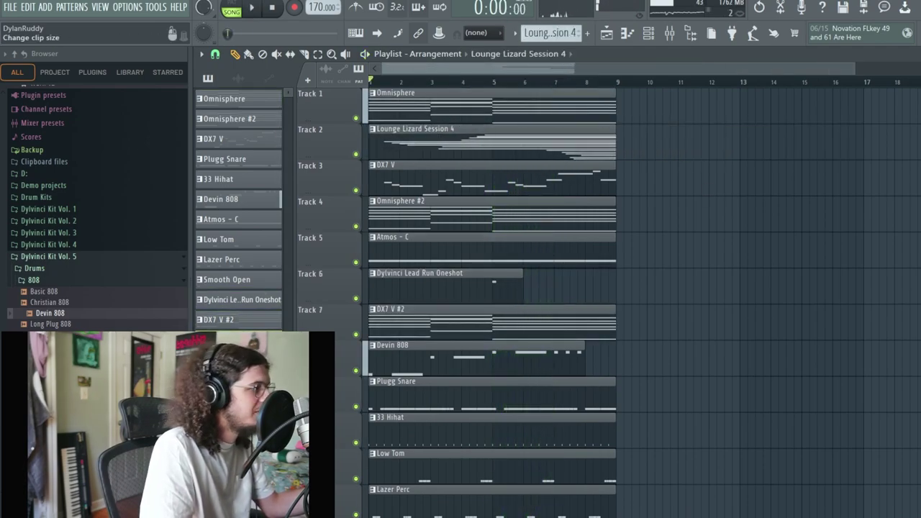
Step: Select all clips in bars 1 to 8 and duplicate them twice, filling the playlist from bar 9 to bar 25
alt+scroll(493, 302, down, 2)
alt+scroll(492, 303, up, 1)
ctrl+drag(600, 462, 366, 90)
key(ctrl+b)
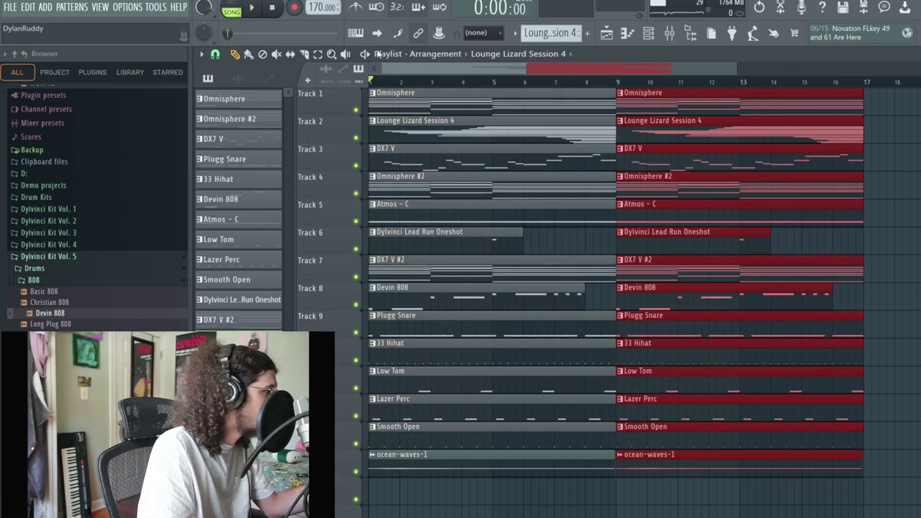
key(ctrl+b)
Step: Delete the Lounge Lizard Session 4, DX7 V, Omnisphere #2, Atmos - C and Dylvinci Lead Run Oneshot clips from bars 1 to 8
click(518, 58)
click(436, 81)
drag(496, 72, 267, 102)
right_click(463, 135)
right_click(453, 159)
right_click(443, 187)
right_click(429, 214)
key(space)
right_click(423, 231)
key(space)
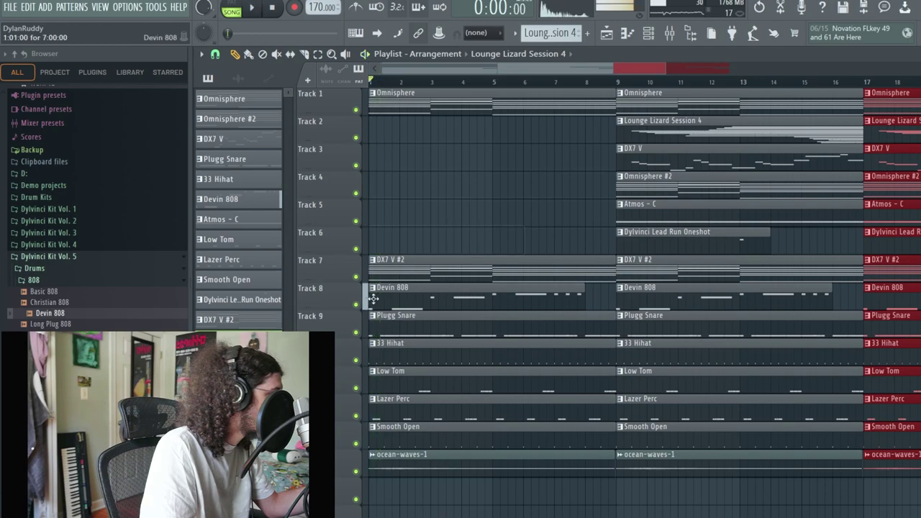
Step: Remove the Devin 808, Plugg Snare, 33 Hihat, Low Tom, Lazer Perc and Smooth Open clips from bars 1 to 8
right_click(369, 303)
key(space)
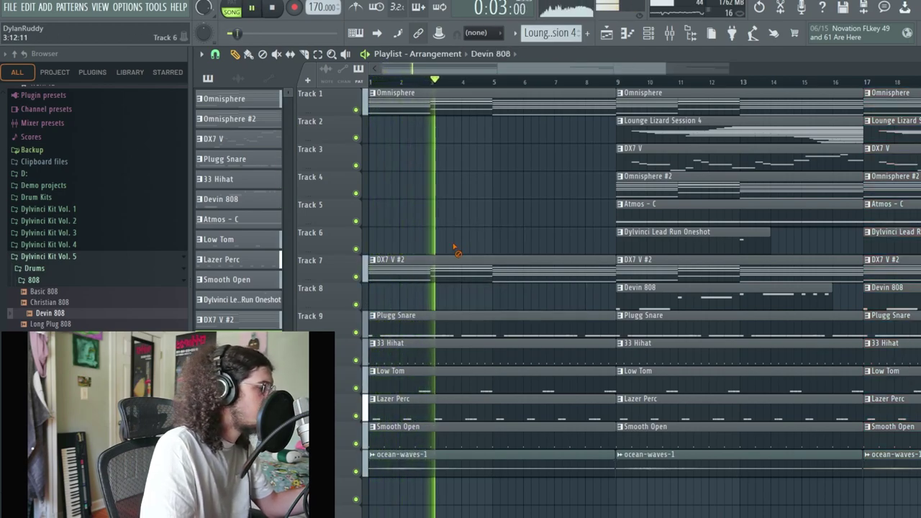
drag(391, 317, 385, 438)
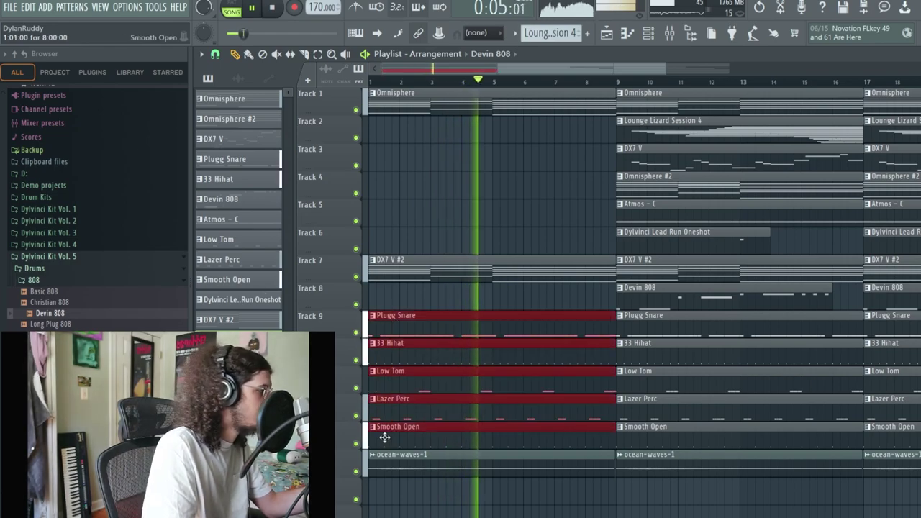
key(Delete)
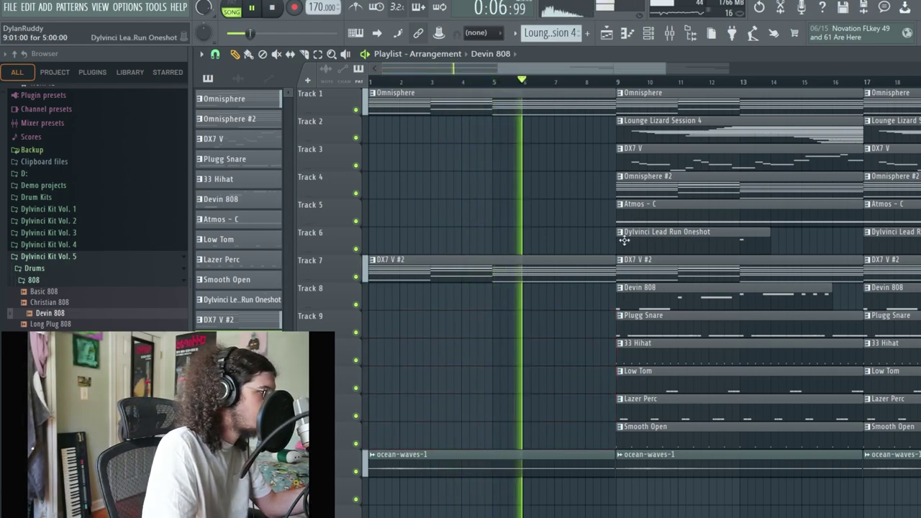
Step: Put the Dylvinci Lead Run Oneshot clip back at bar 1 and swap the intro's Omnisphere clip for Omnisphere #2 on track 4
click(624, 240)
click(376, 245)
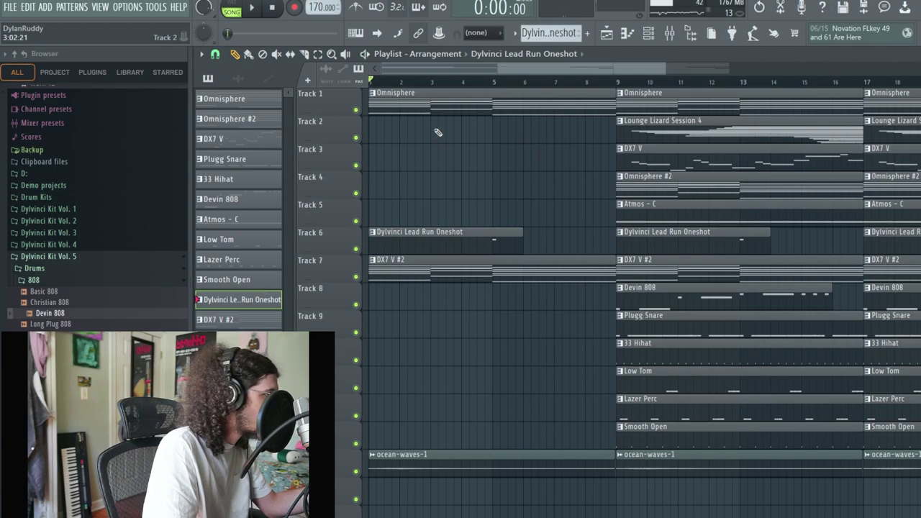
scroll(455, 122, down, 3)
key(space)
click(514, 190)
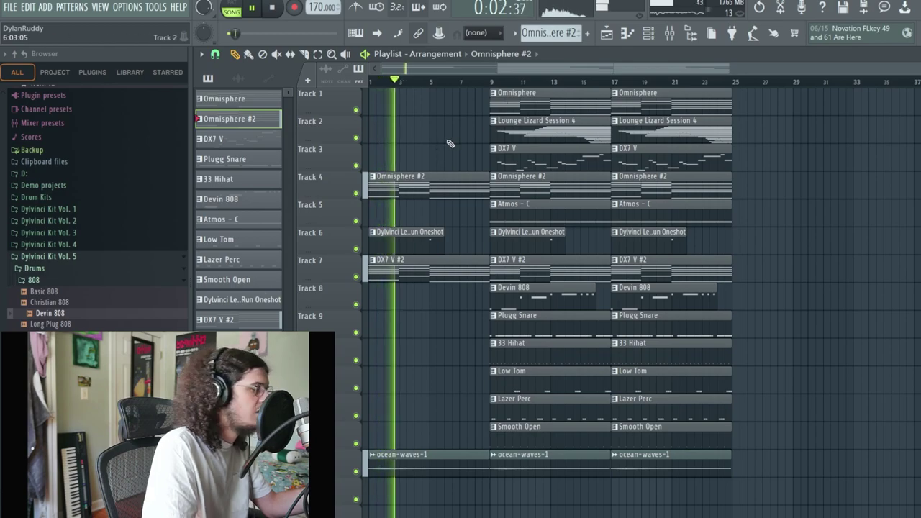
Step: Select every clip from bar 9 to bar 25 and duplicate the block so the copy starts at bar 25
drag(765, 477, 506, 79)
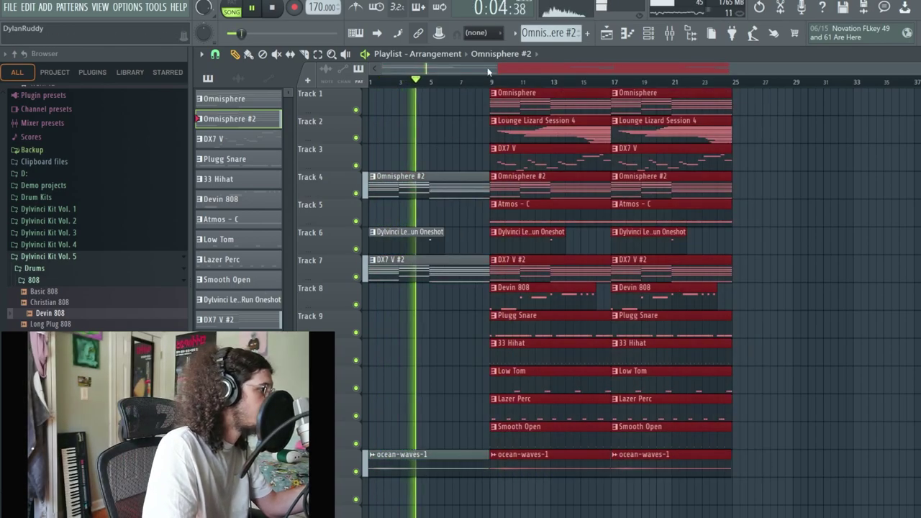
key(ctrl+b)
scroll(476, 332, up, 3)
scroll(478, 334, down, 5)
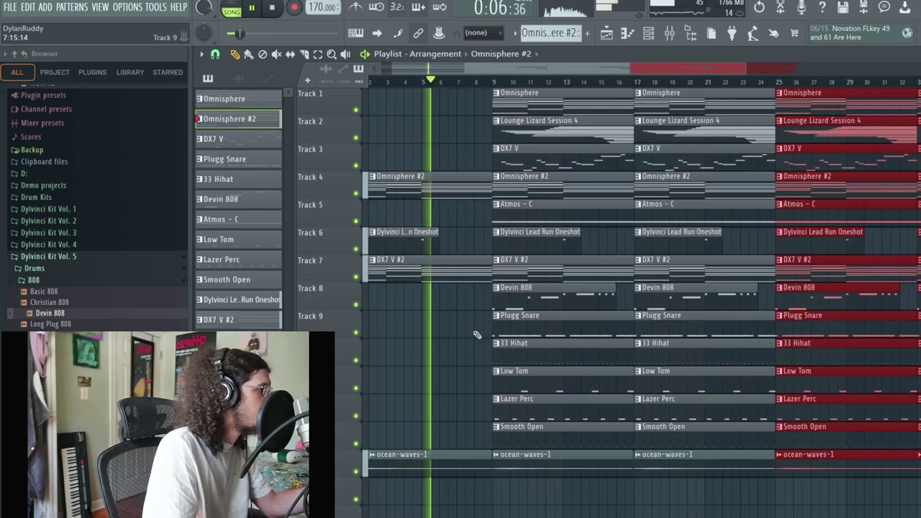
Step: Remove the Devin 808, Lounge Lizard Session 4 and Atmos - C clips between bars 9 and 17 and play from bar 9
key(ctrl+d)
right_click(486, 299)
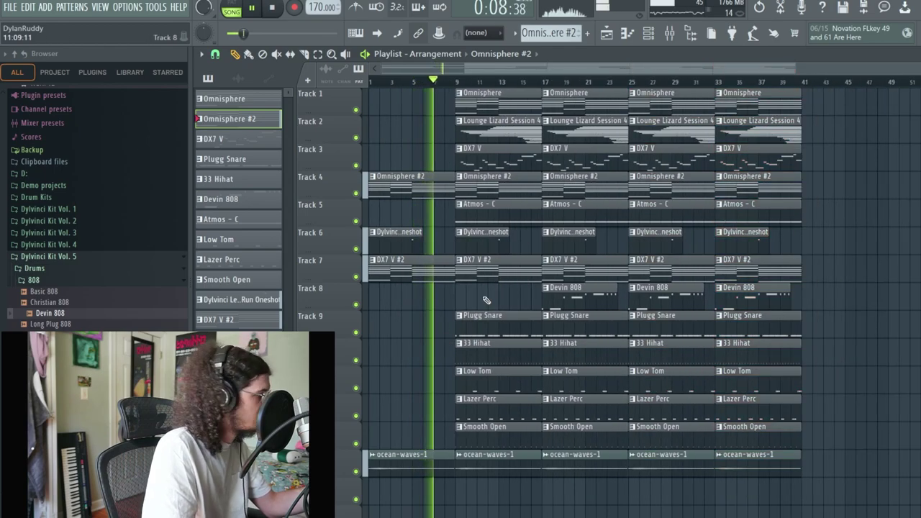
right_click(465, 128)
right_click(463, 208)
click(454, 77)
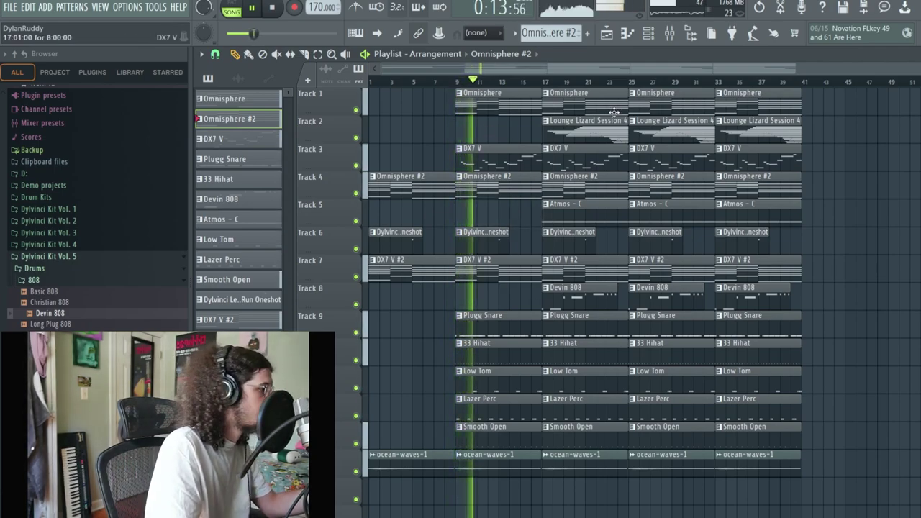
Step: Retune the Plugg Snare channel by moving its sample's root note to C#5, then return to the playlist
click(647, 32)
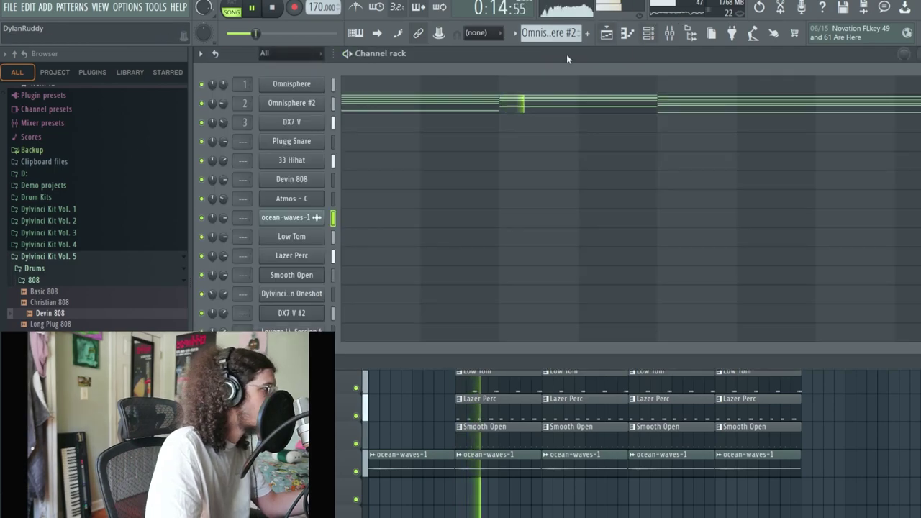
click(322, 143)
click(334, 191)
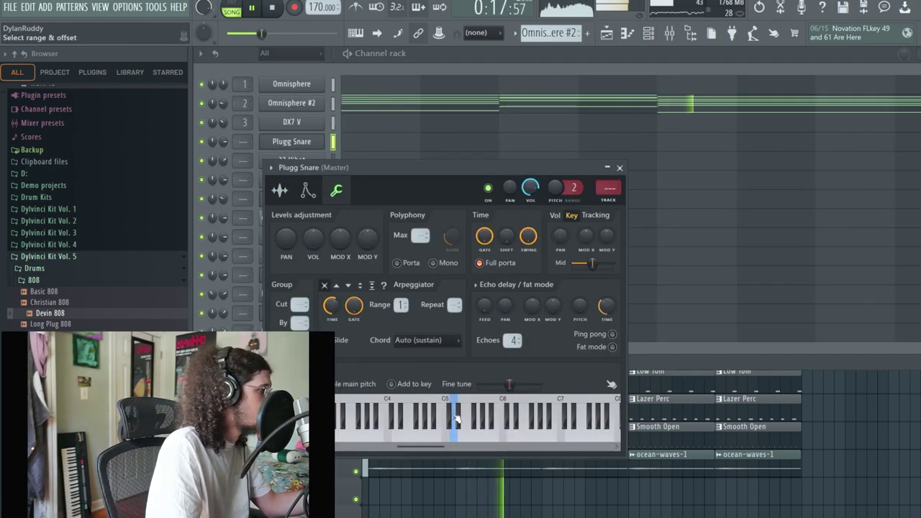
click(529, 67)
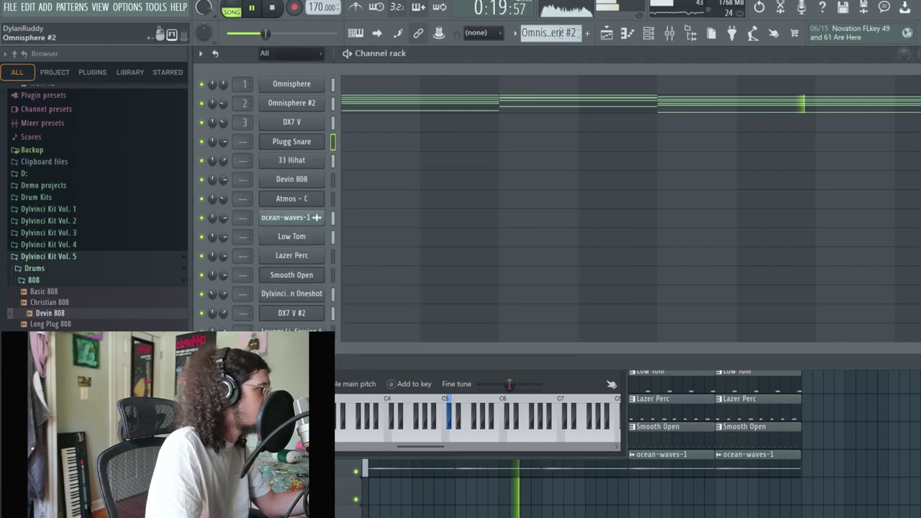
click(799, 485)
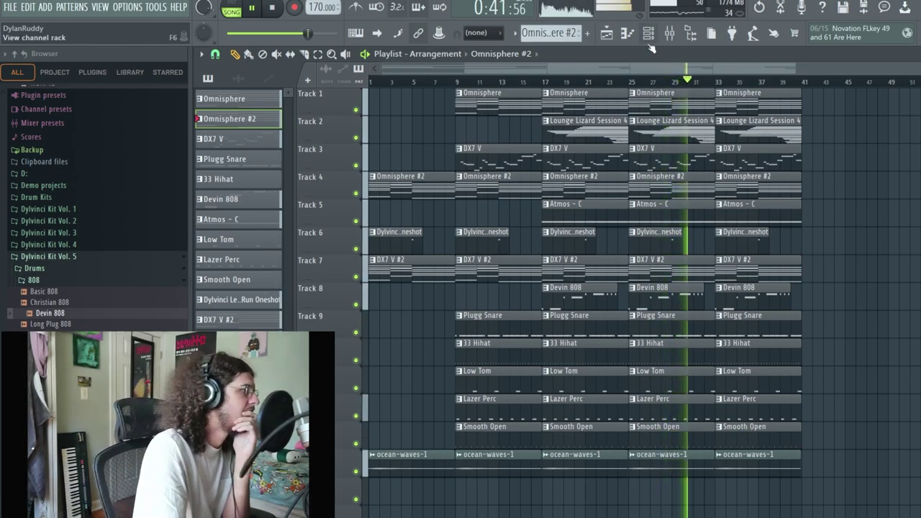
Step: Load SoundShifter Pitch Stereo into effect slot 3 of the Master mixer track and stop playback
key(F9)
click(871, 207)
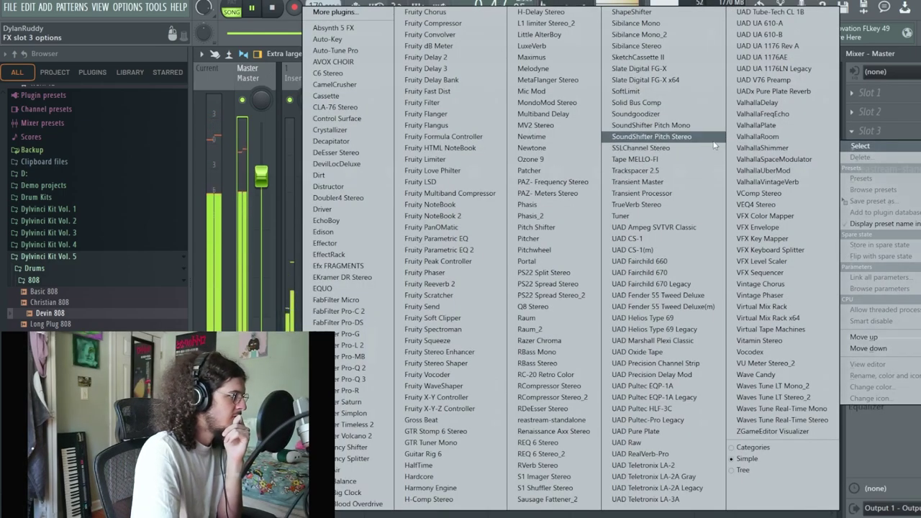
click(691, 138)
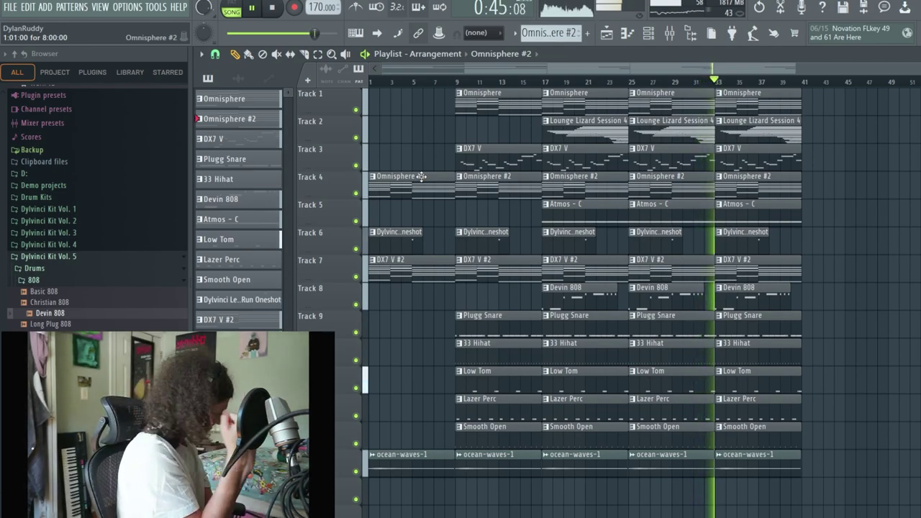
key(space)
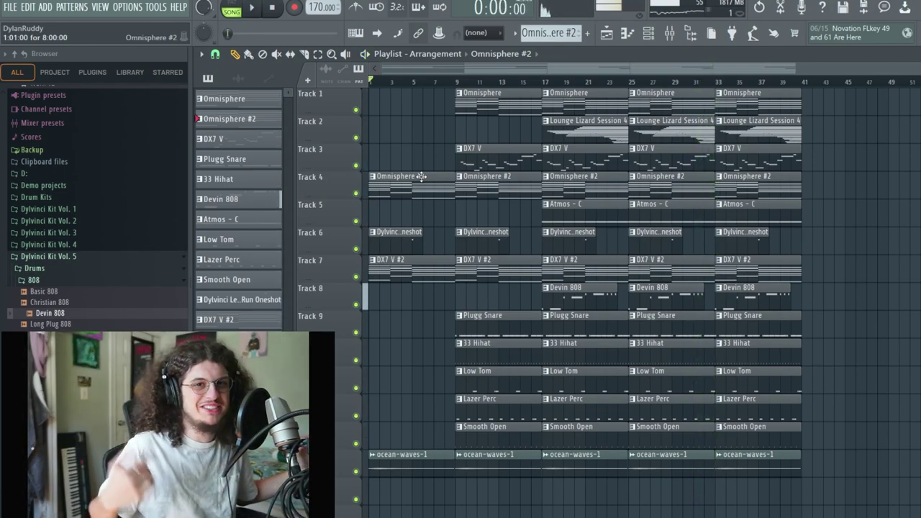